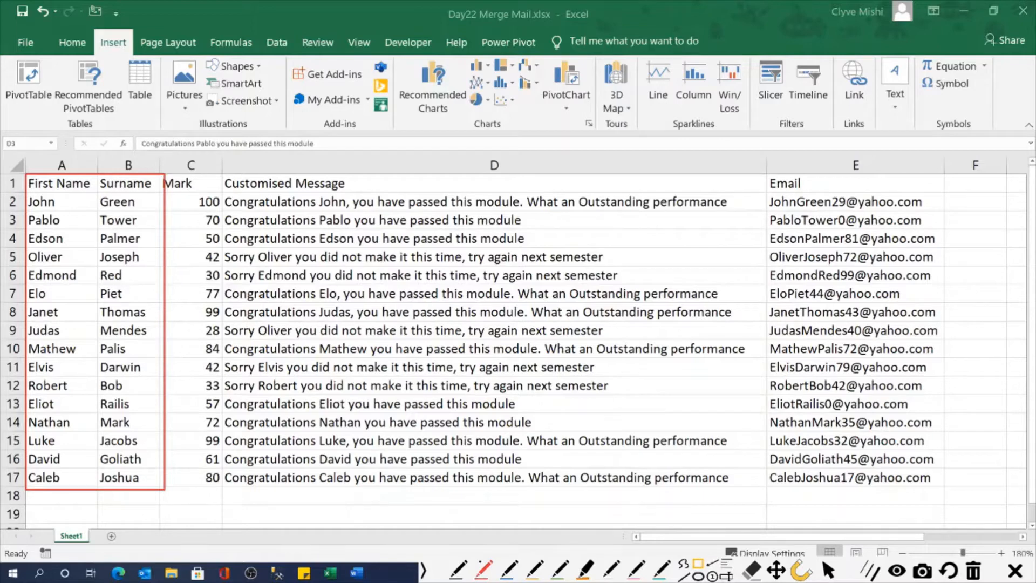
Step: Outline the Customised Message, Email and Mark columns with separate red annotation rectangles
mouse_move(223, 174)
mouse_down()
mouse_move(340, 189)
mouse_move(683, 278)
mouse_move(742, 470)
mouse_move(762, 485)
mouse_up()
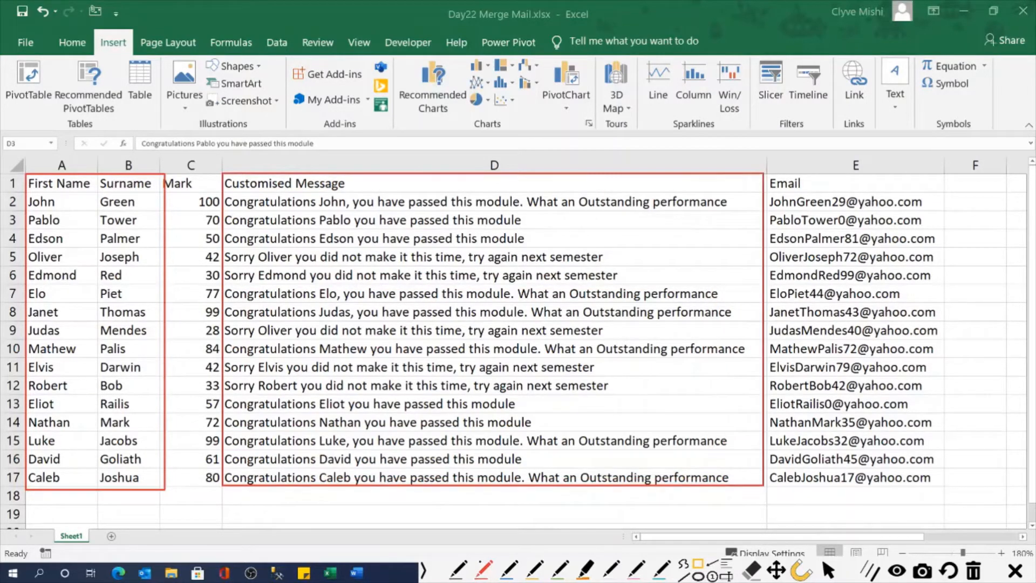
mouse_move(764, 174)
mouse_down()
mouse_move(837, 207)
mouse_move(939, 412)
mouse_move(949, 495)
mouse_up()
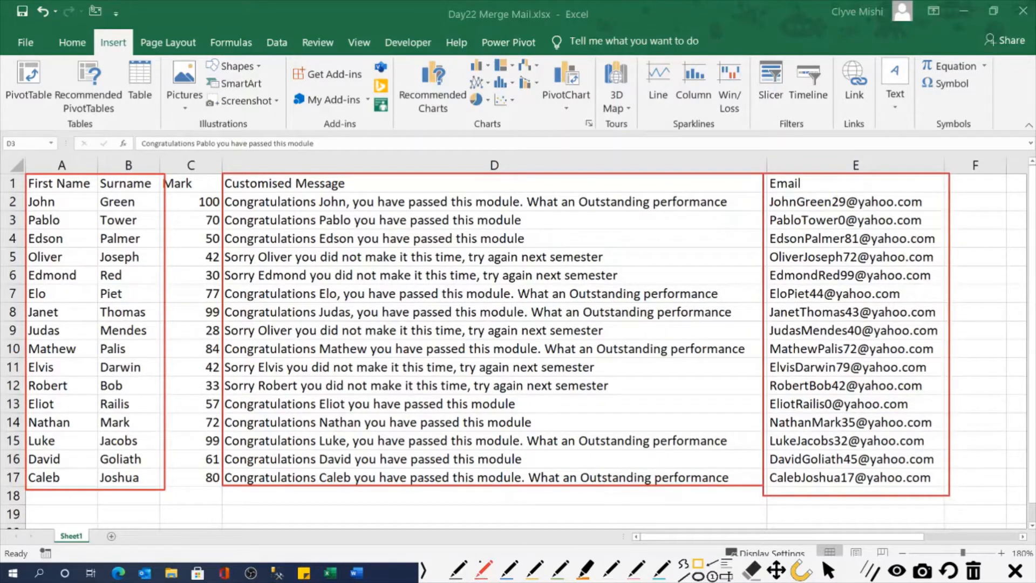
mouse_move(165, 173)
mouse_down()
mouse_move(222, 180)
mouse_move(222, 485)
mouse_up()
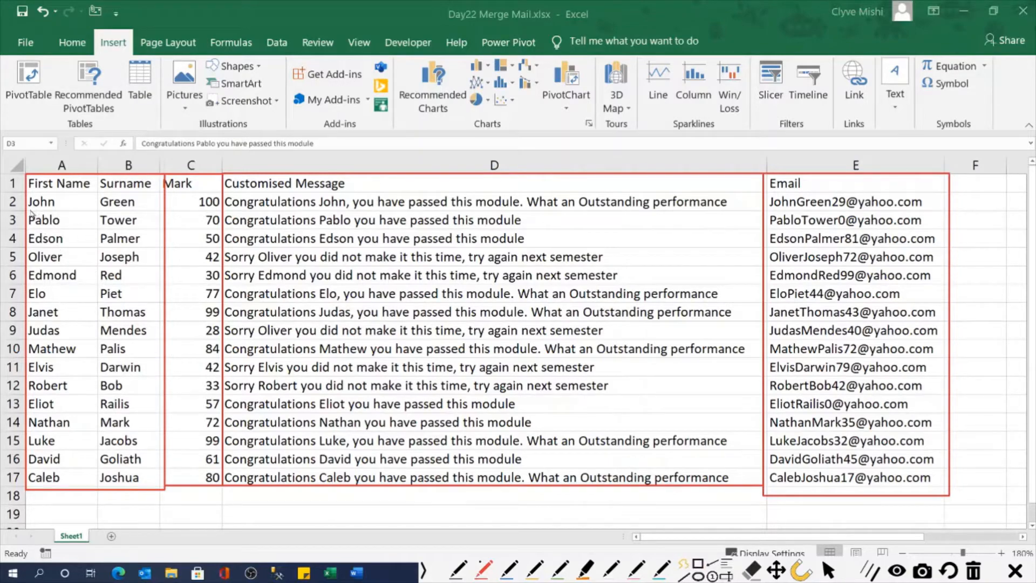
Step: Annotate row 2 in red by underlining the first name and parts of the customised message and circling the mark
drag(29, 209, 55, 207)
drag(253, 207, 333, 209)
mouse_move(207, 196)
mouse_down()
mouse_move(231, 204)
mouse_move(214, 193)
mouse_up()
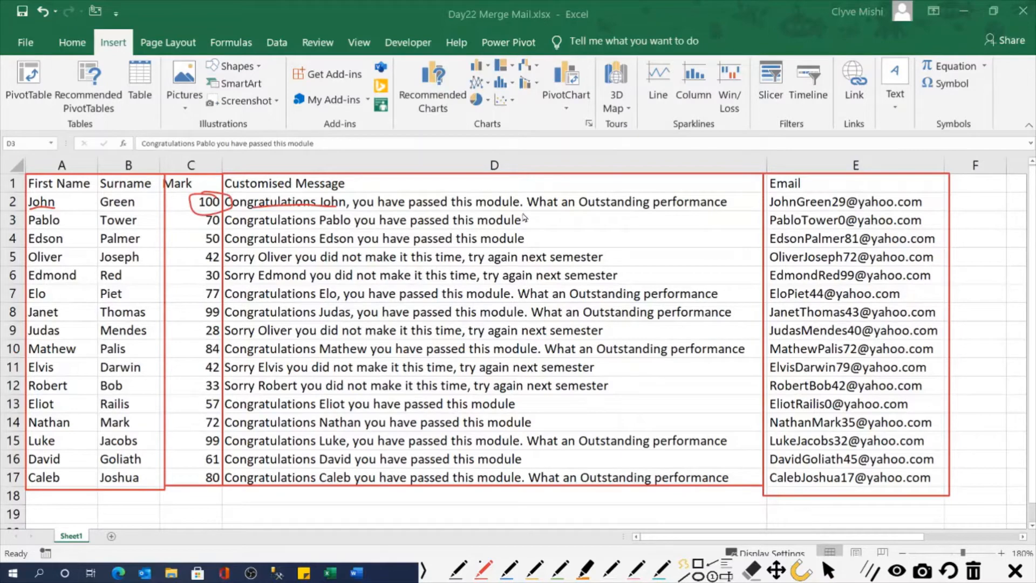
mouse_move(530, 202)
mouse_down()
mouse_move(634, 215)
mouse_move(713, 215)
mouse_move(727, 204)
mouse_up()
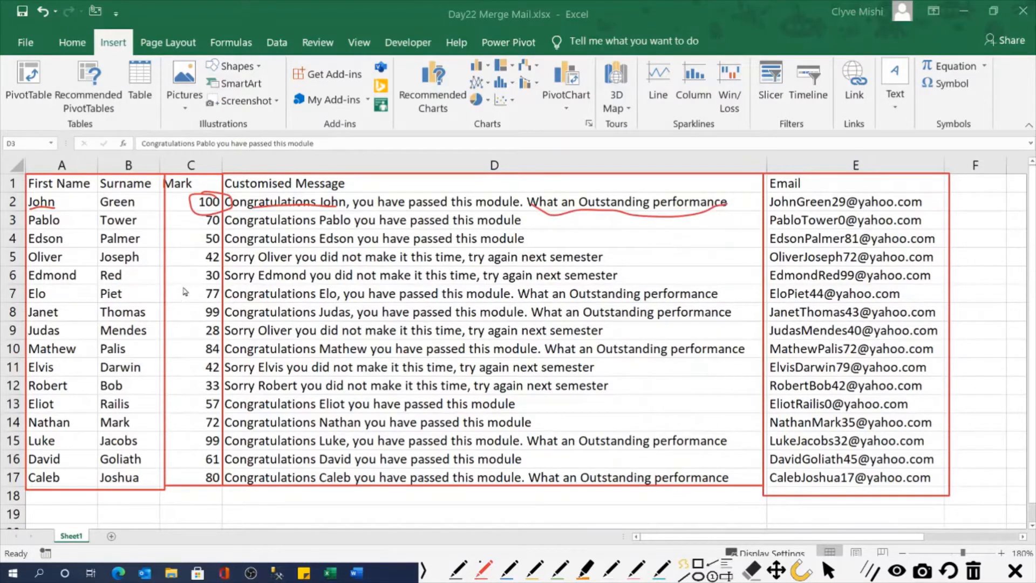
Step: Underline the first name, message and email in row 6 and the email in row 5, and clear all annotations
drag(29, 278, 76, 281)
drag(236, 281, 374, 280)
mouse_move(484, 281)
mouse_down()
mouse_move(567, 291)
mouse_move(617, 280)
mouse_up()
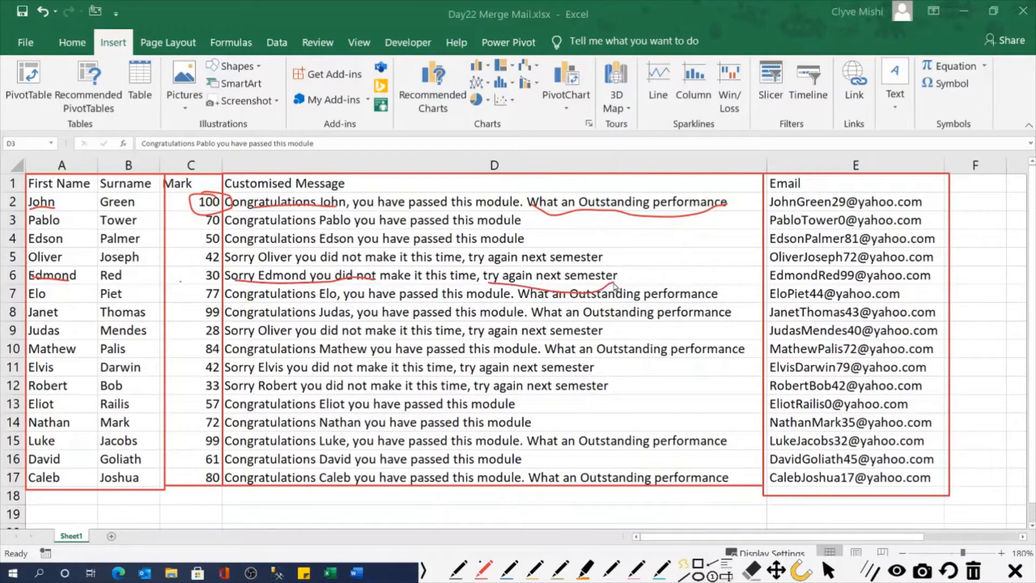
drag(792, 286, 869, 288)
drag(808, 268, 855, 267)
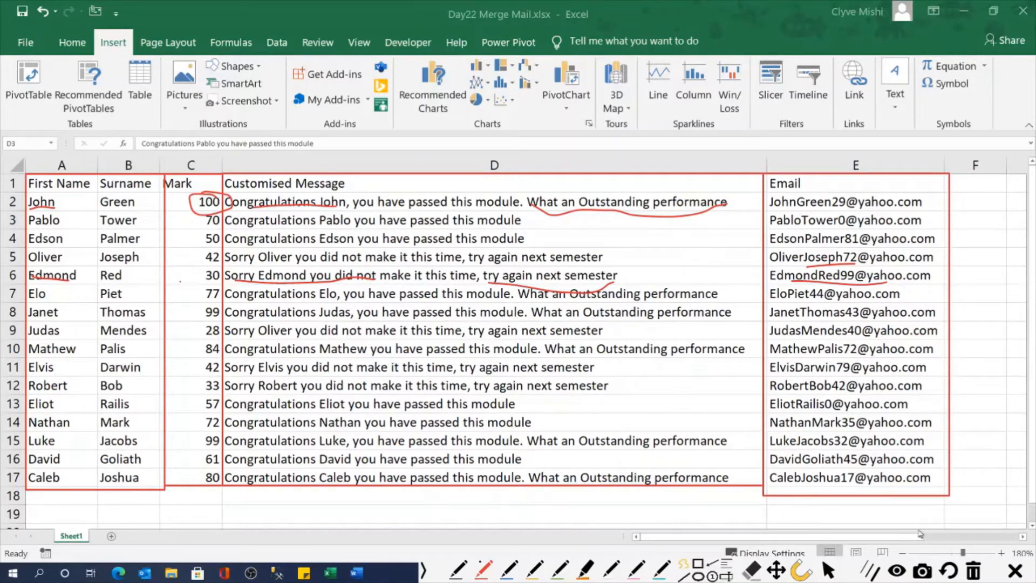
click(974, 572)
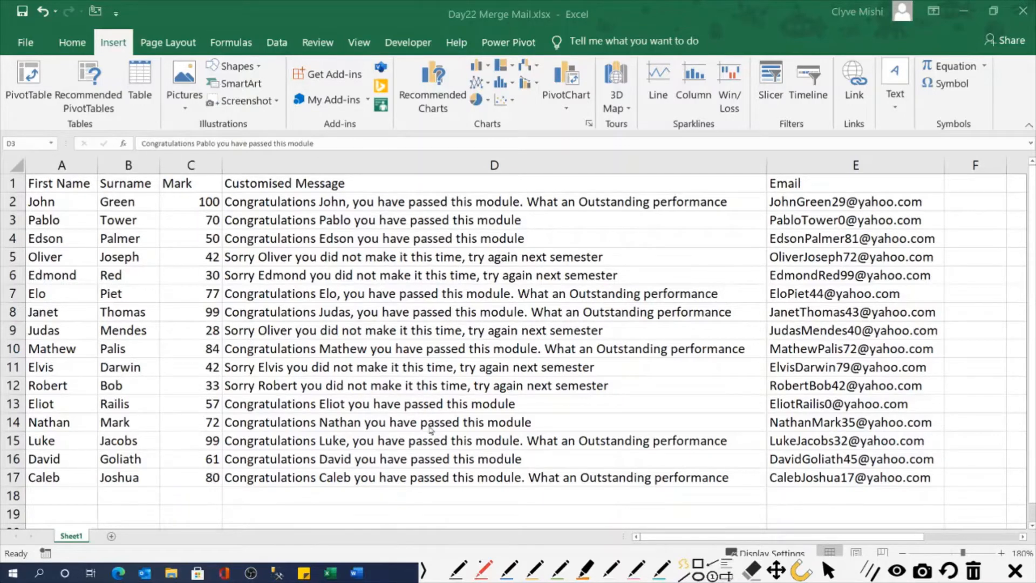
Step: Switch to Mail Merge.docx in Word and run the Step-by-Step Mail Merge Wizard for Letters, using the current document
click(356, 572)
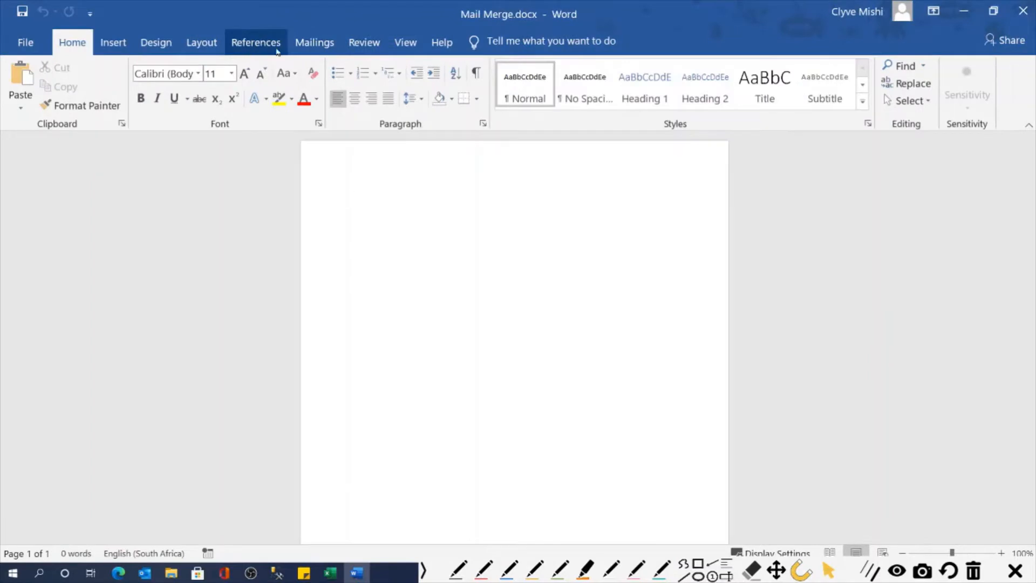
click(316, 47)
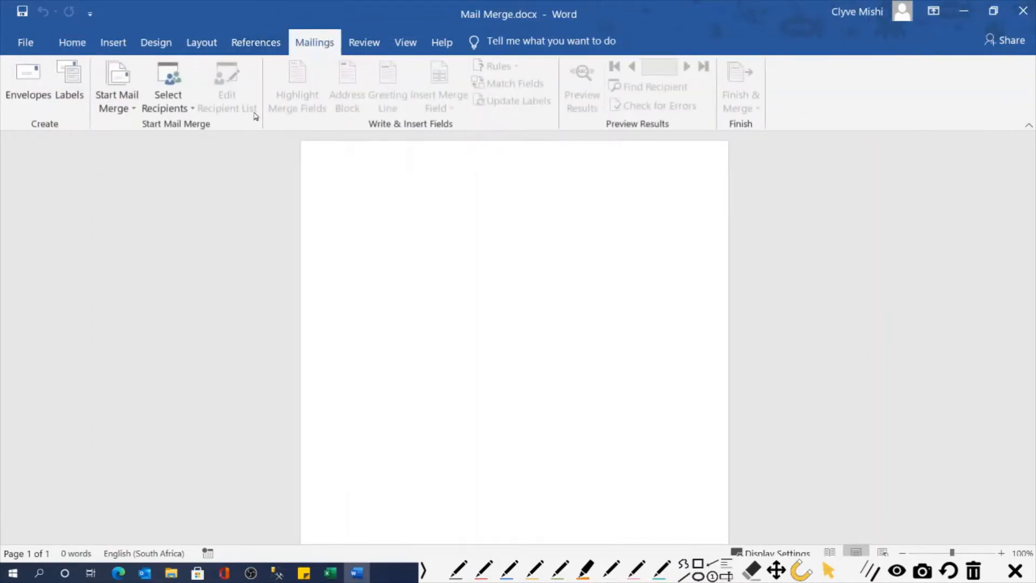
click(130, 111)
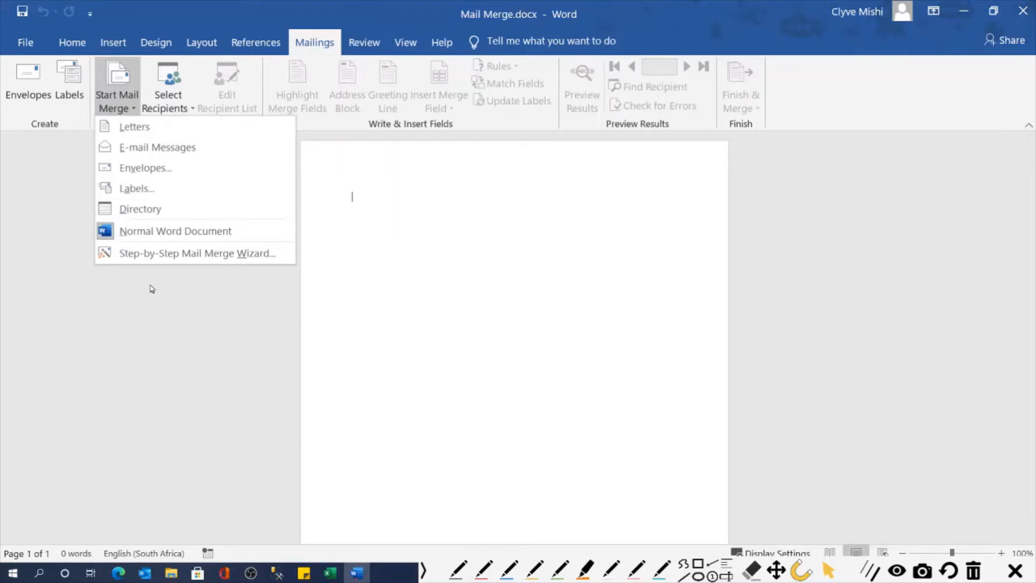
click(161, 257)
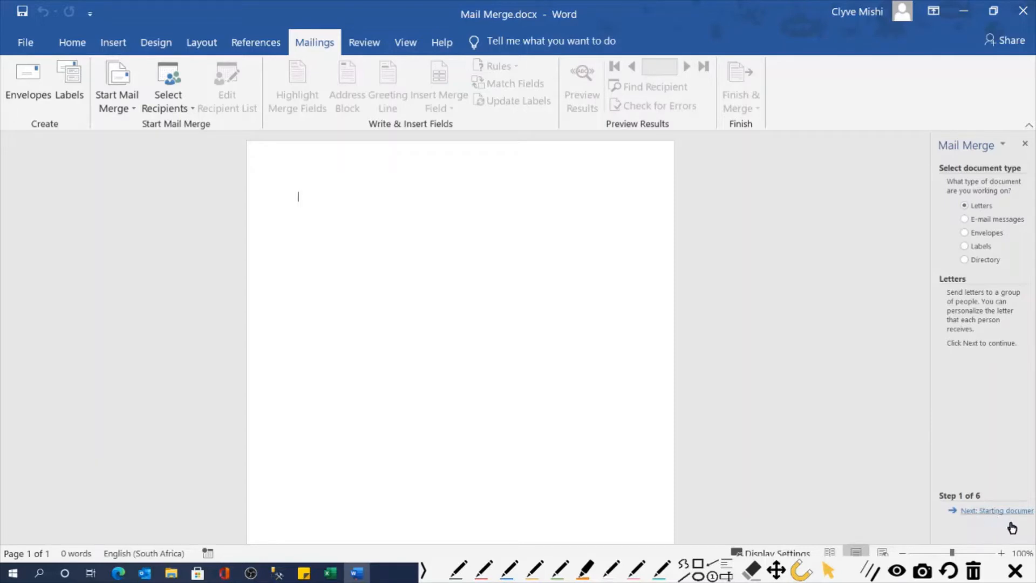
click(999, 511)
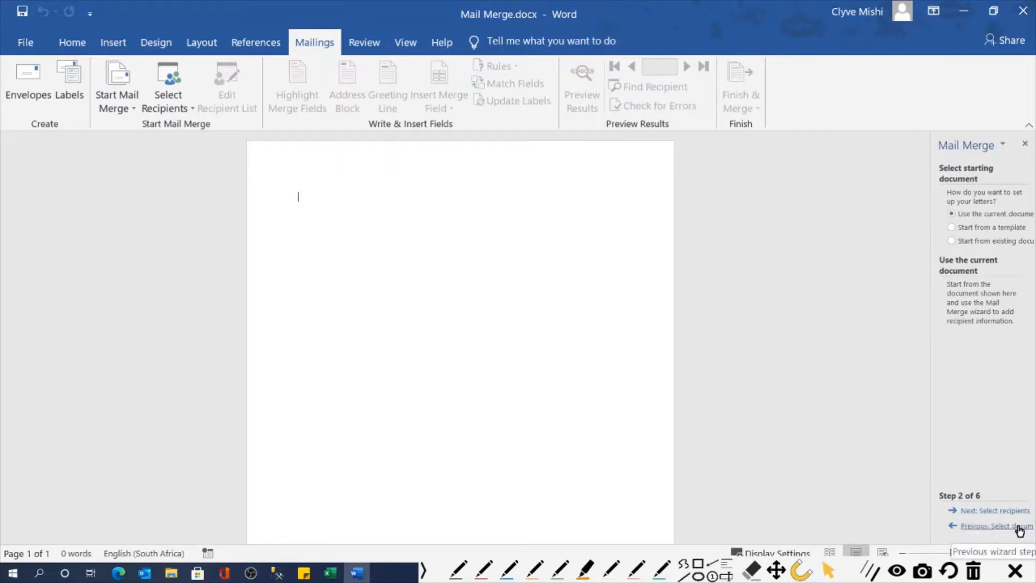
click(1008, 511)
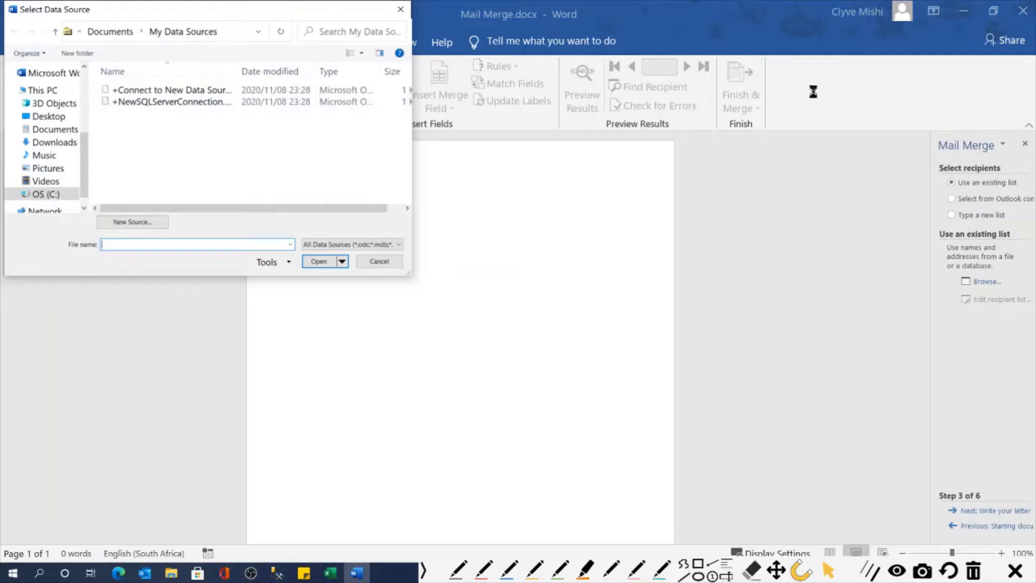
Step: Browse to the Day22 Merge Mail folder and open Day22 Merge Mail.xlsx as the existing recipient list
click(229, 32)
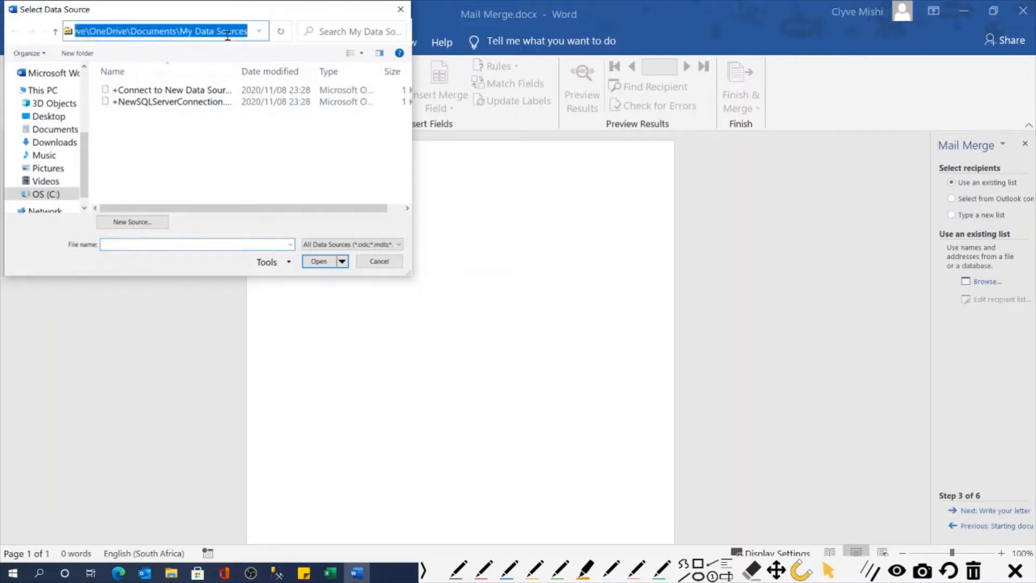
key(ctrl+v)
key(ctrl+a)
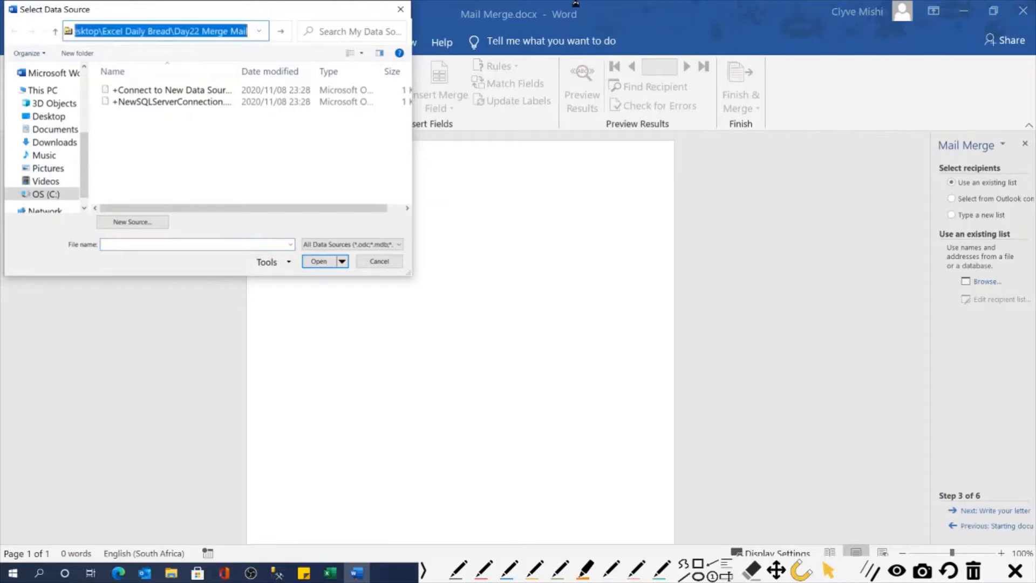
key(Return)
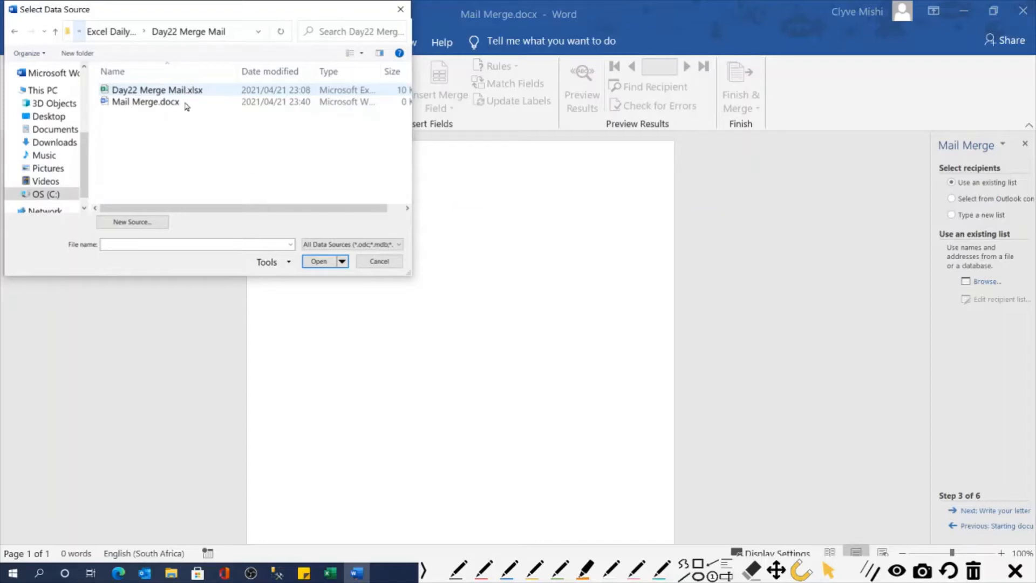
click(144, 89)
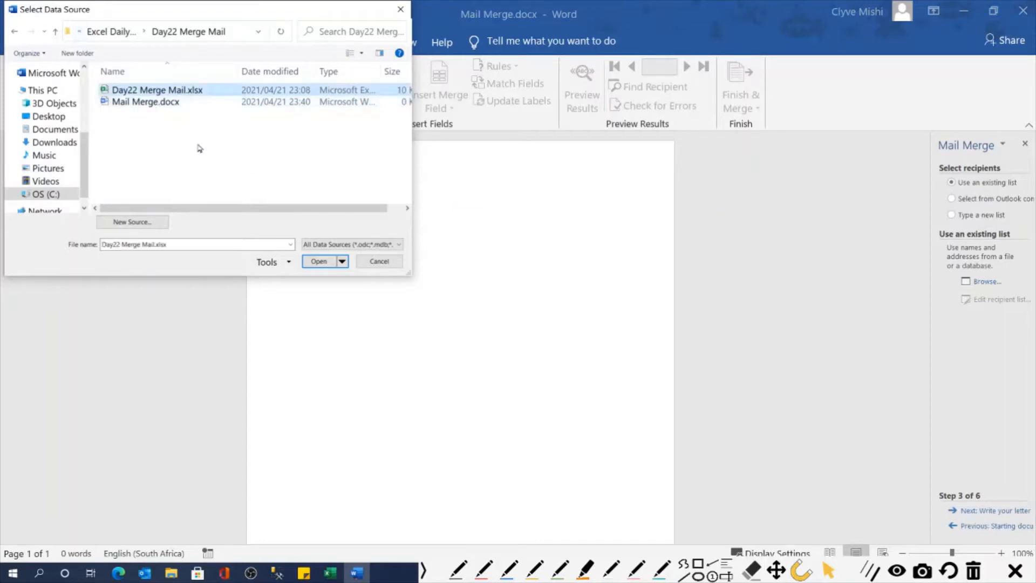
click(319, 262)
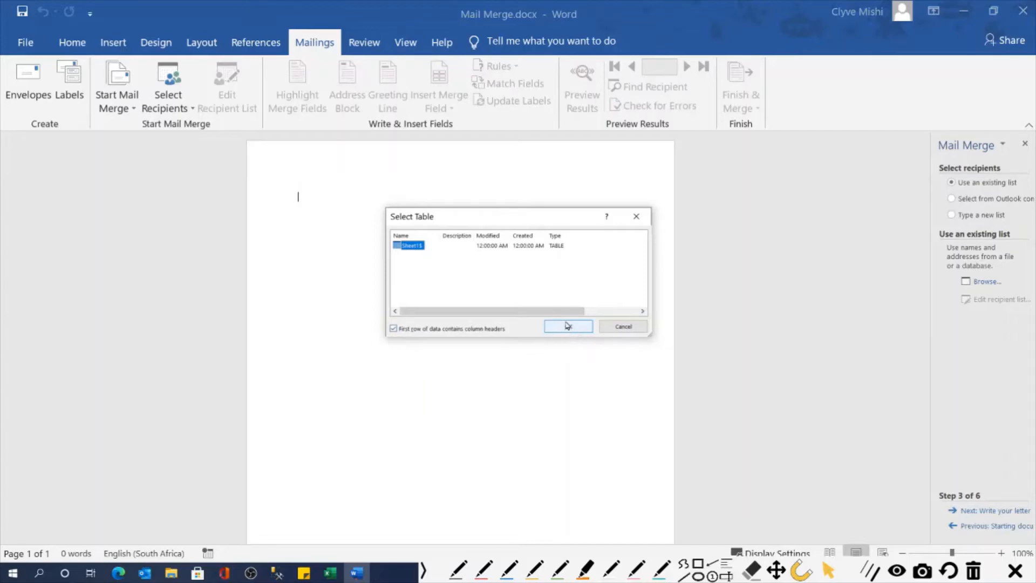
Step: Check the header row A1:E1 in the Day22 Merge Mail workbook in Excel and return to the Word document
click(331, 573)
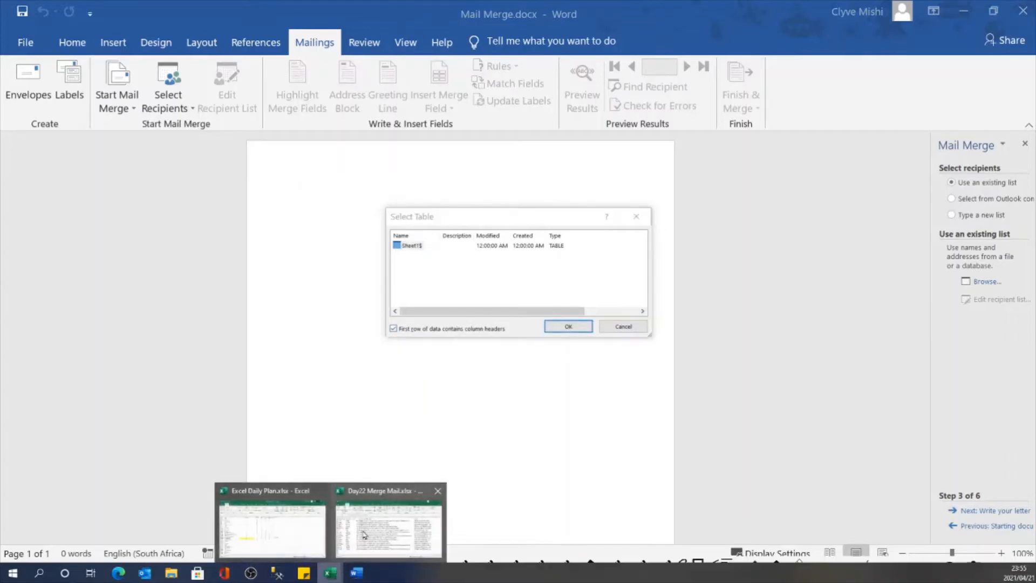
click(363, 535)
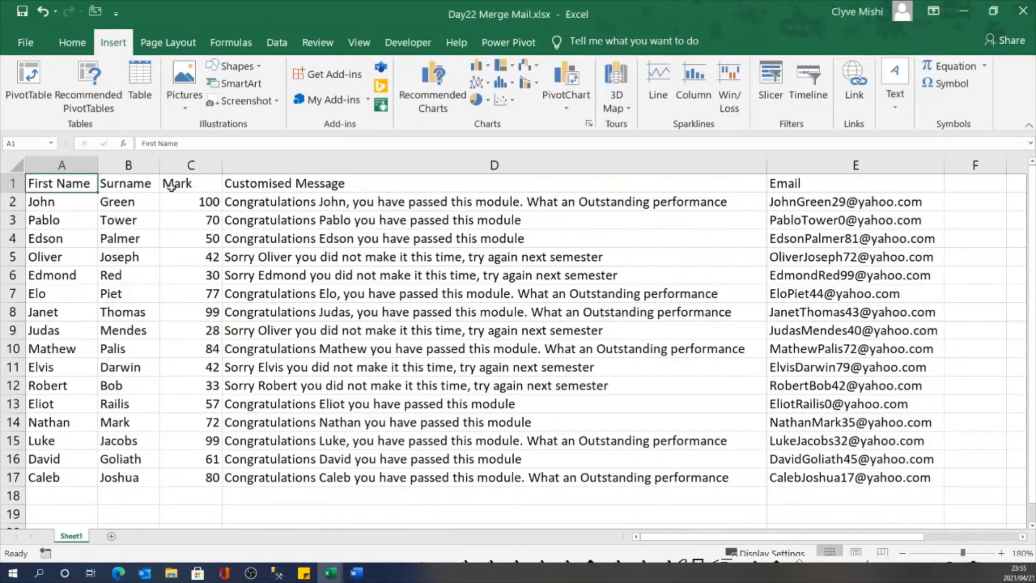
drag(60, 184, 825, 179)
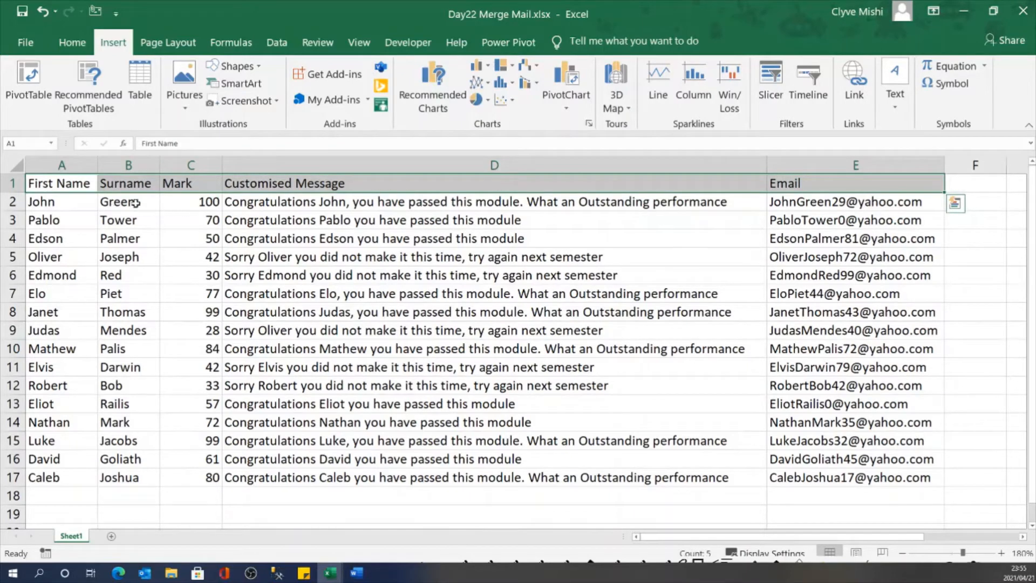
click(357, 574)
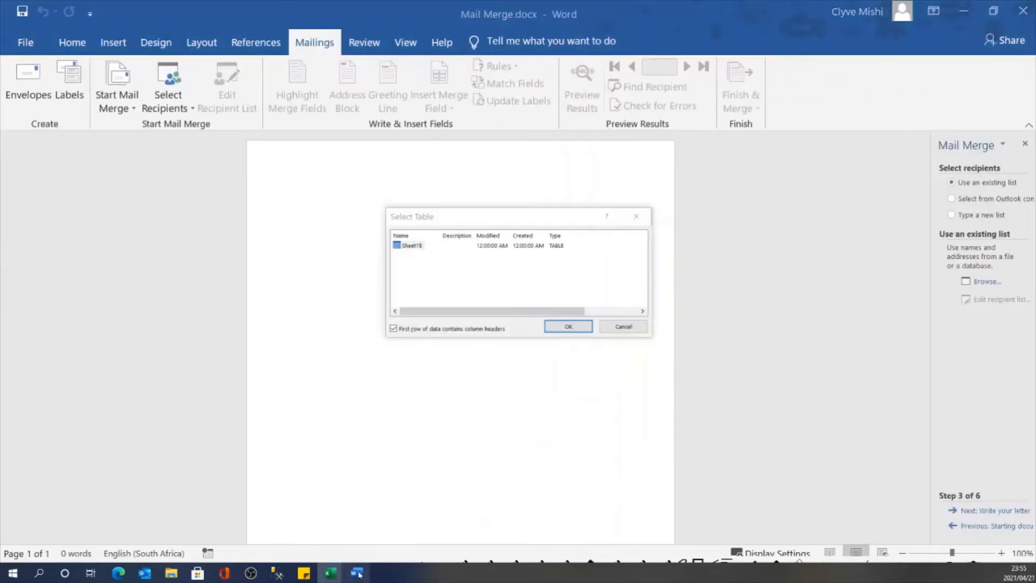
Step: Use the Sheet1$ table with its first row as column headers and accept all listed mail merge recipients
click(408, 245)
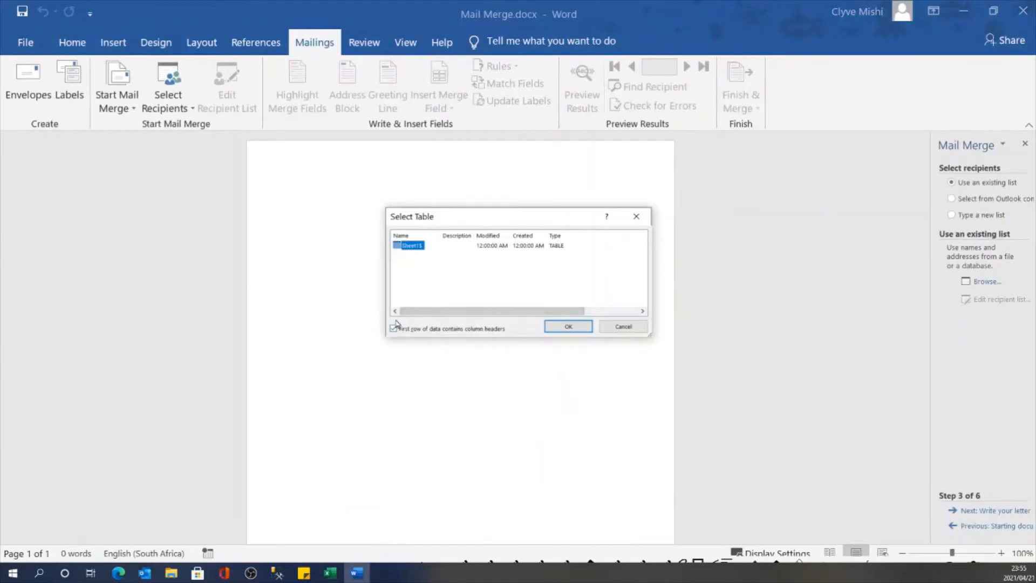
click(573, 327)
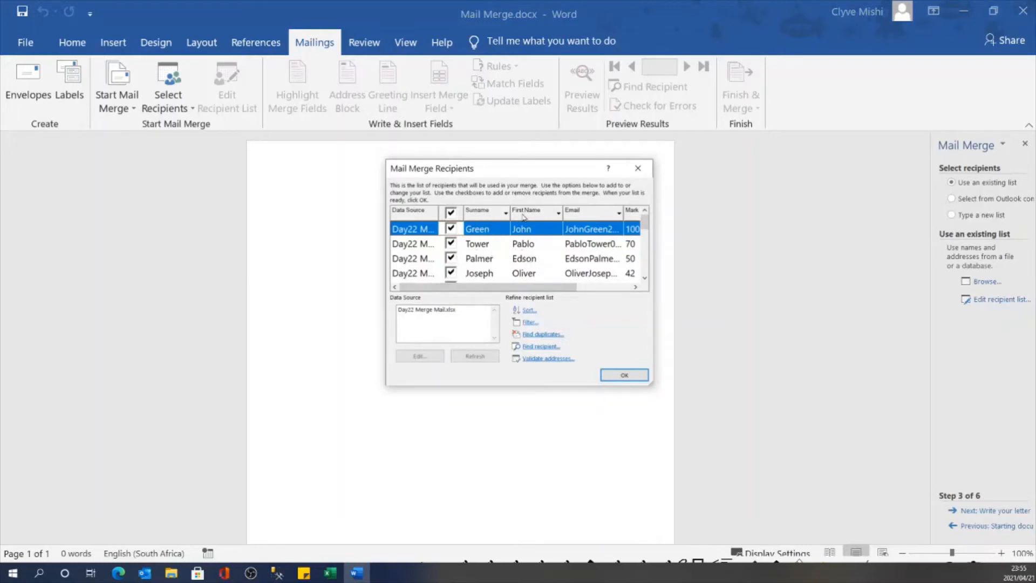
drag(525, 289, 580, 290)
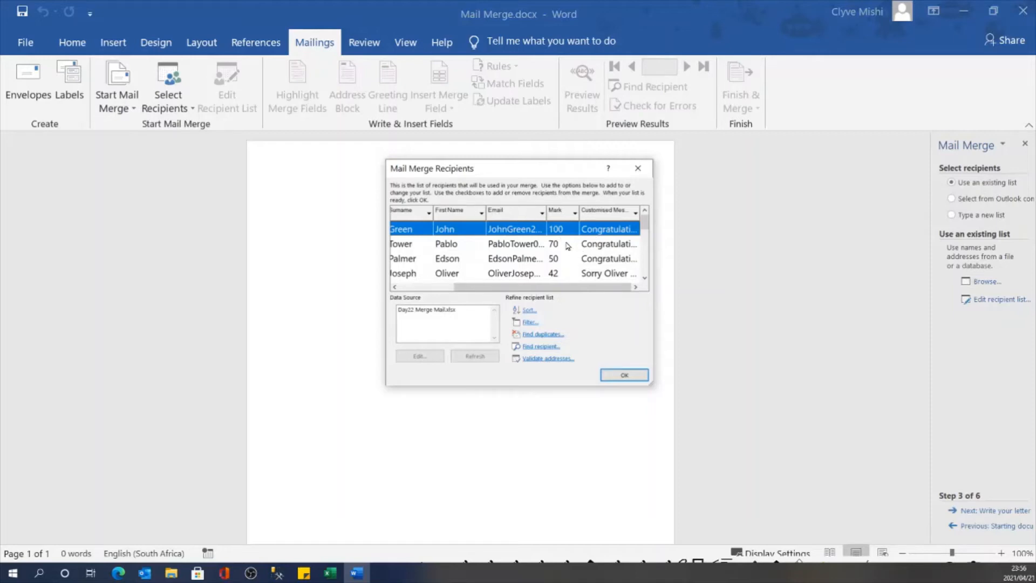
click(632, 376)
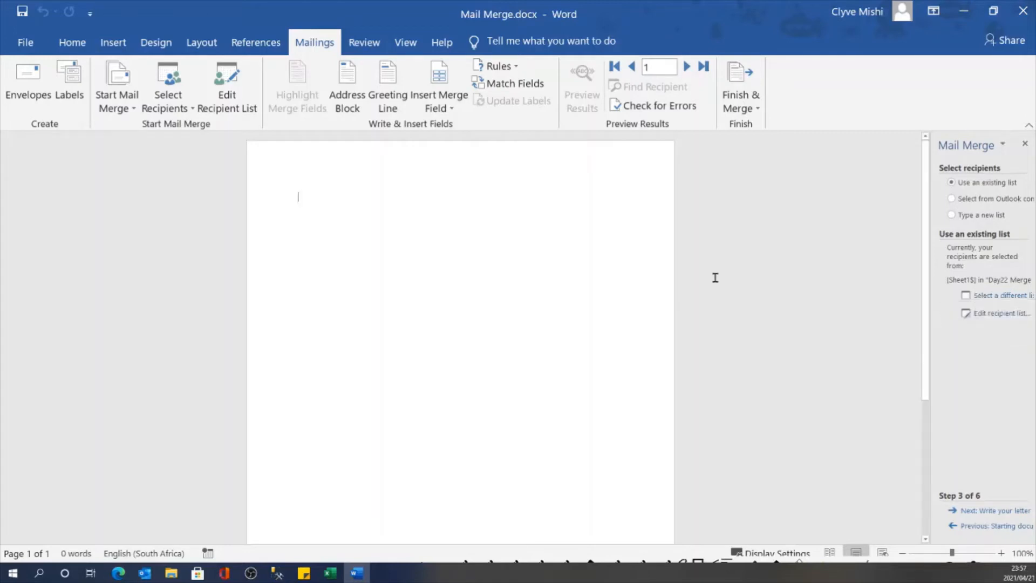
Step: Proceed to writing the letter and insert an address block in the title, full first name, surname and suffix format, without a middle initial
click(1001, 513)
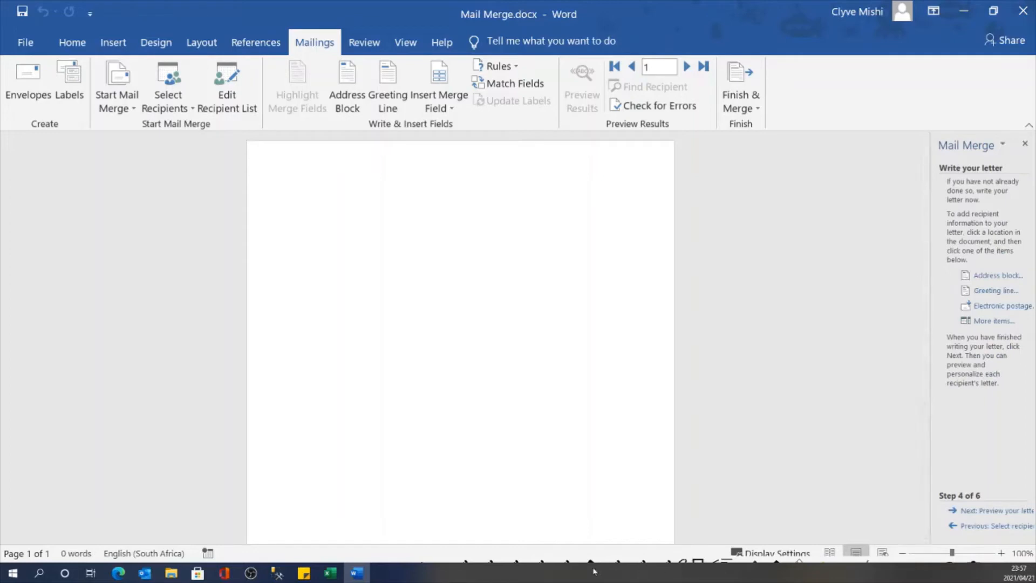
click(990, 275)
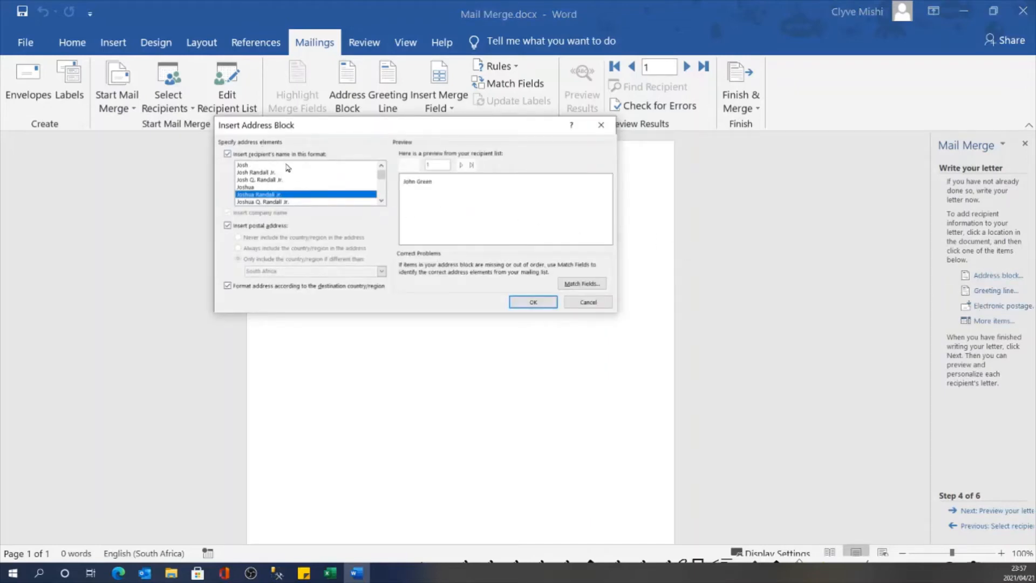
click(251, 165)
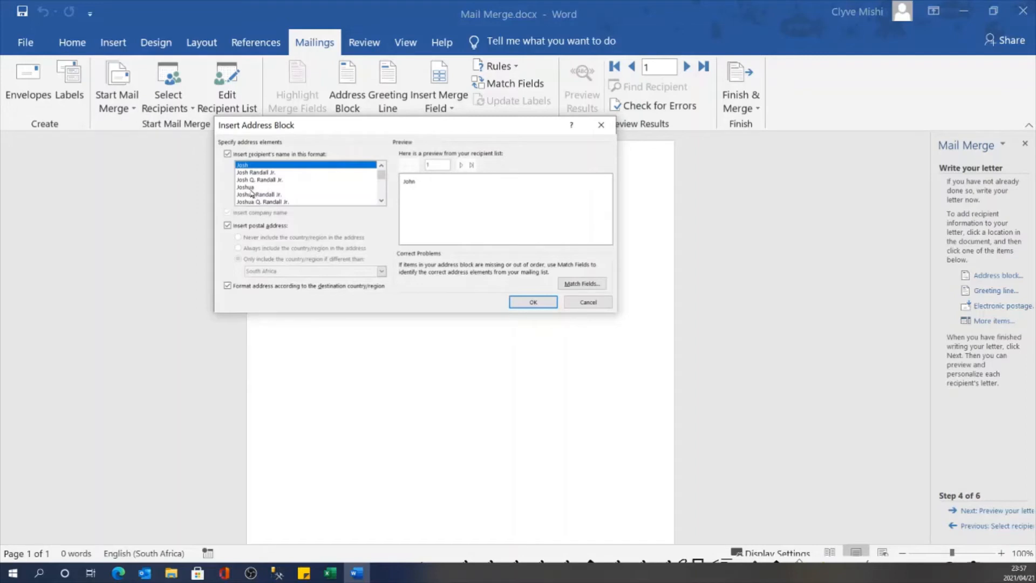
click(258, 172)
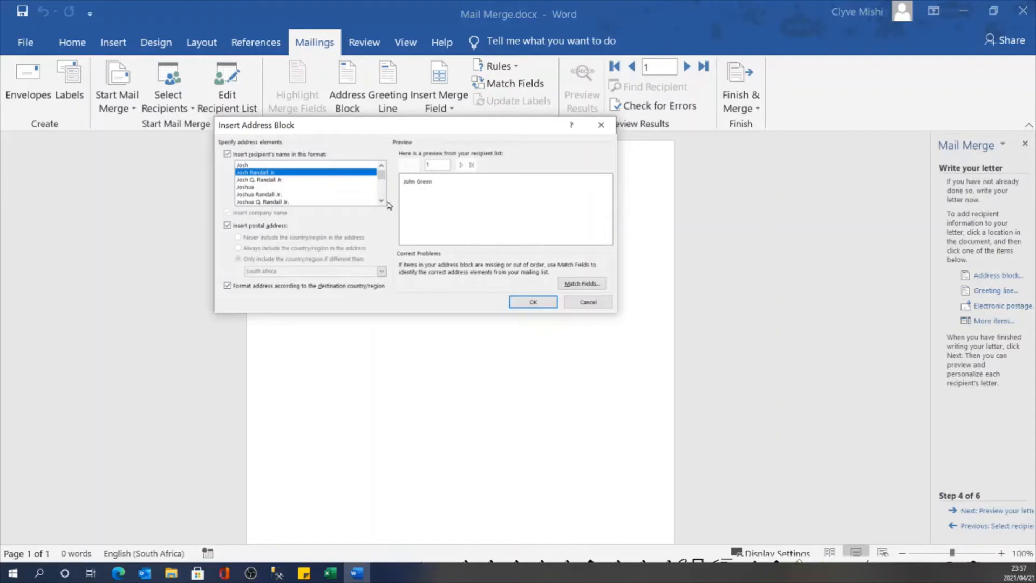
scroll(281, 202, down, 1)
scroll(282, 204, down, 1)
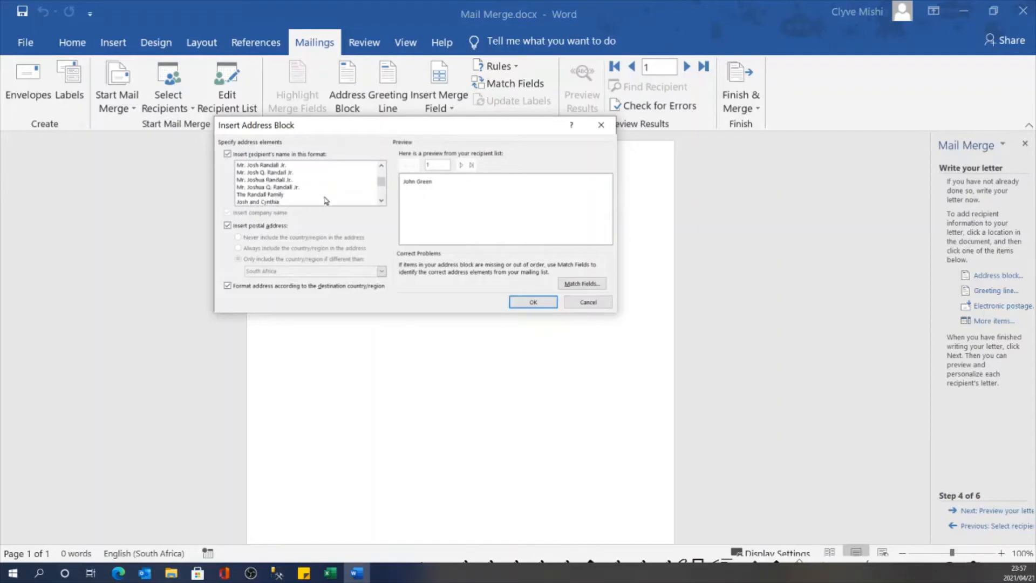
click(258, 180)
scroll(256, 197, up, 1)
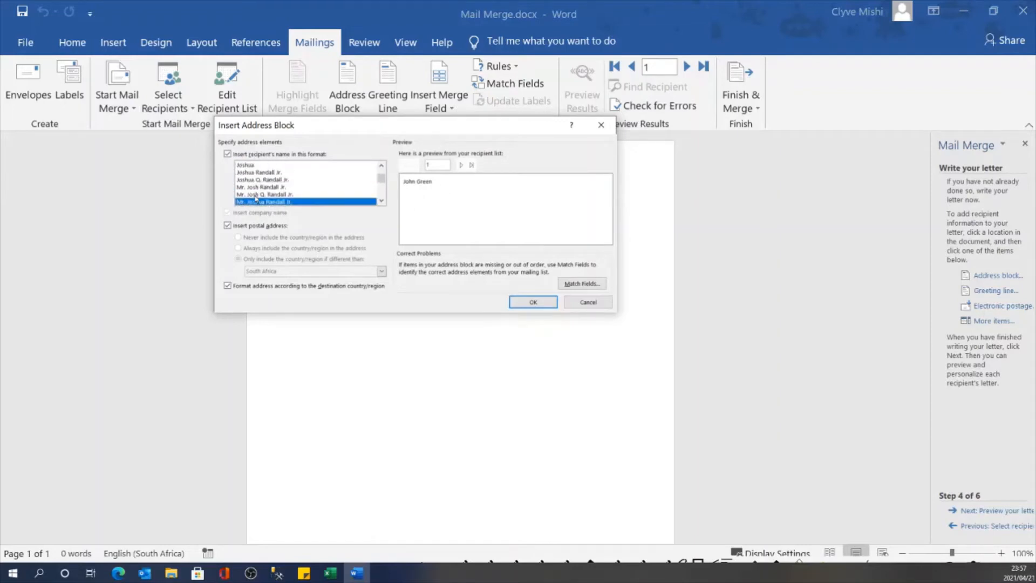
click(252, 195)
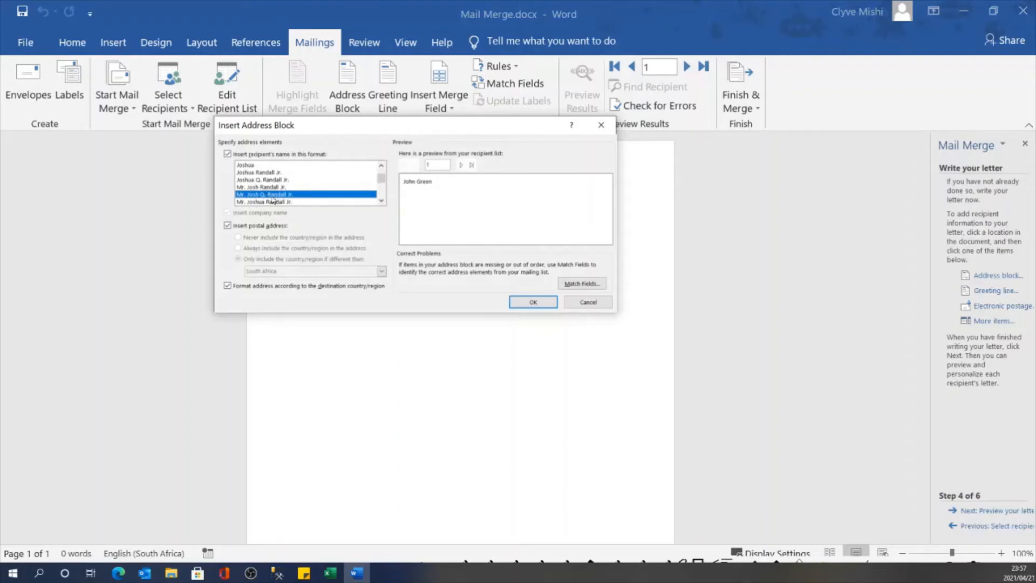
scroll(273, 199, down, 1)
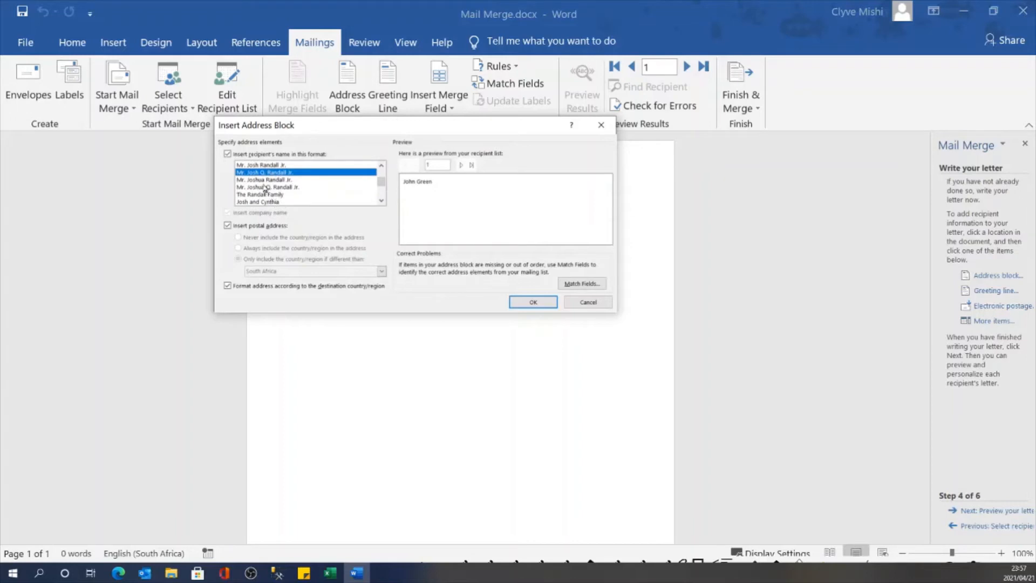
click(261, 181)
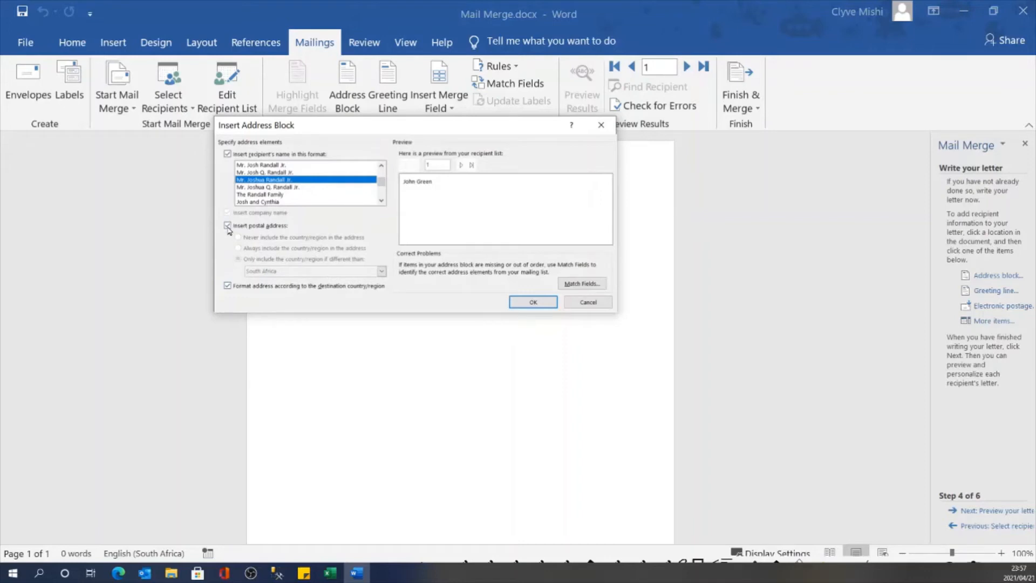
click(533, 303)
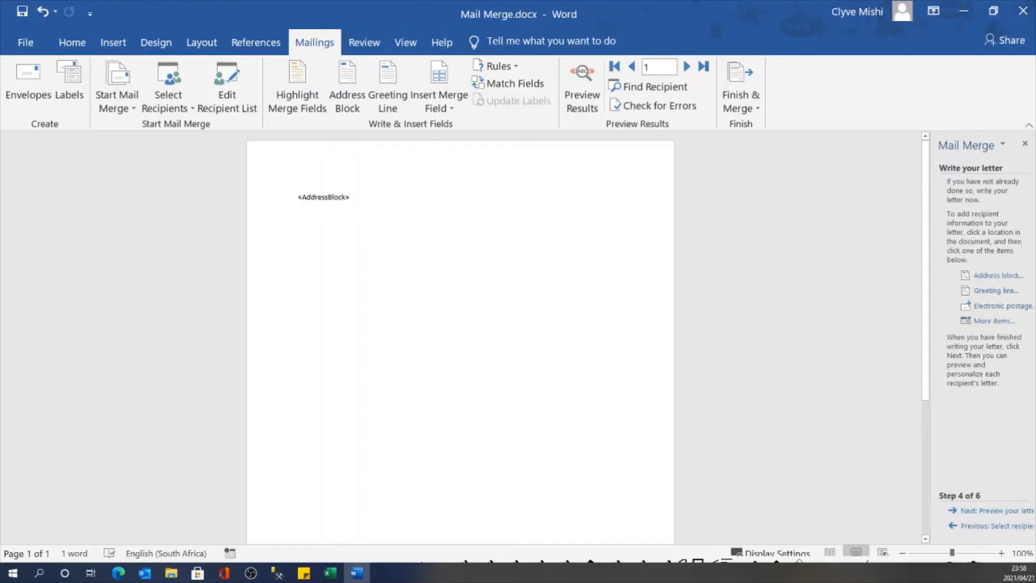
Step: Insert a greeting line below the address block, with To Whom It May Concern as the greeting for invalid recipient names
key(Return)
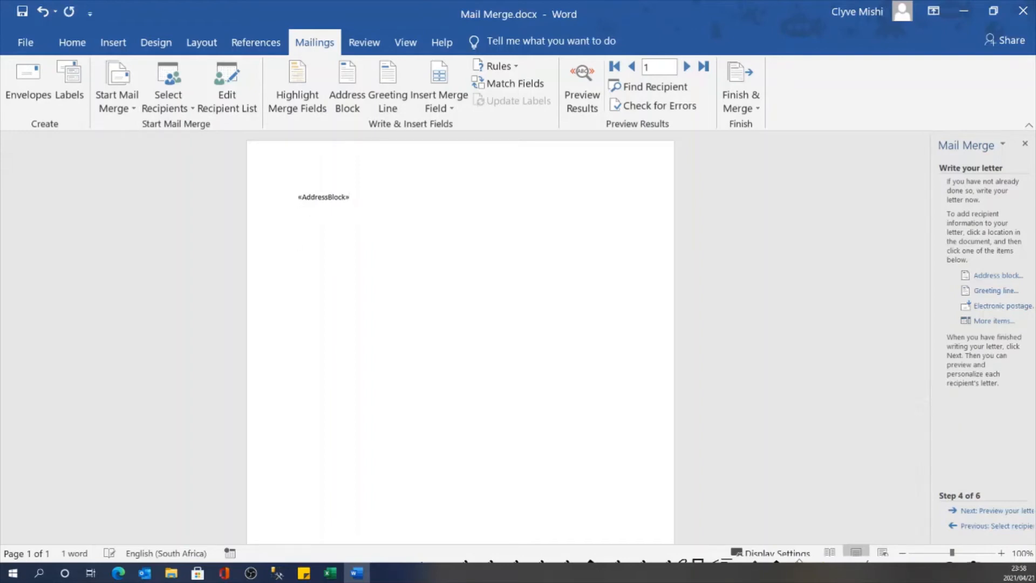
click(991, 292)
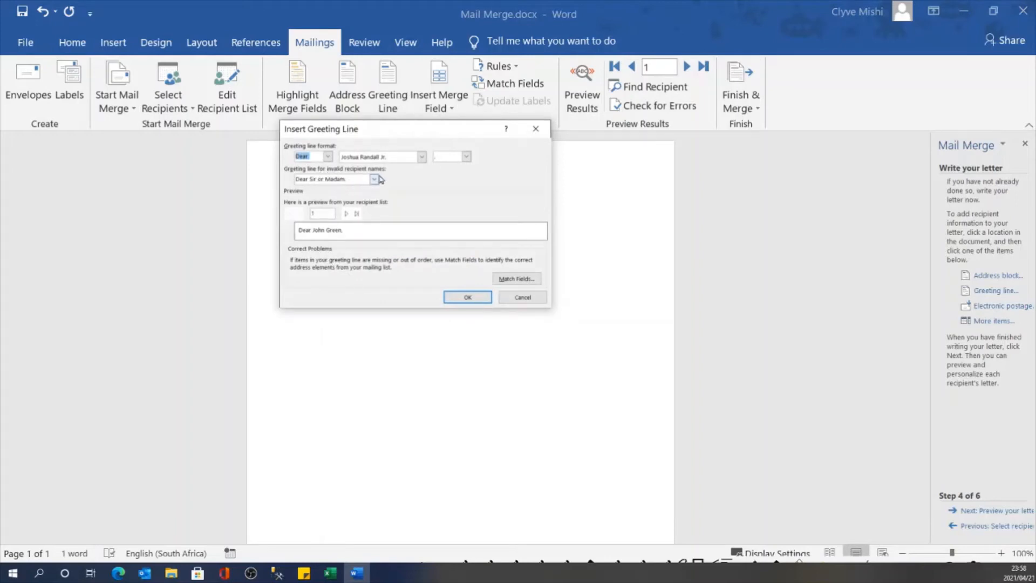
click(373, 180)
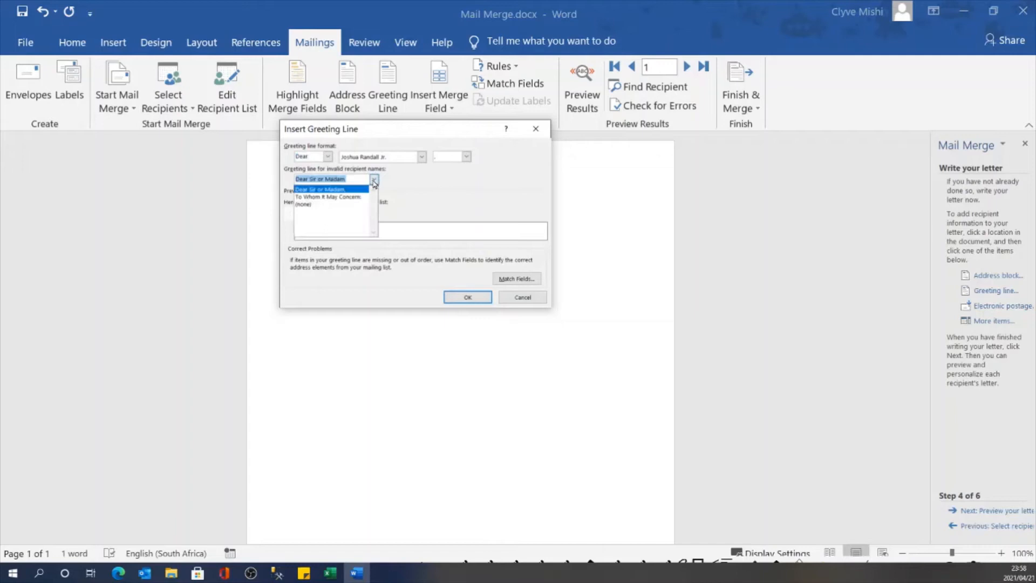
click(343, 198)
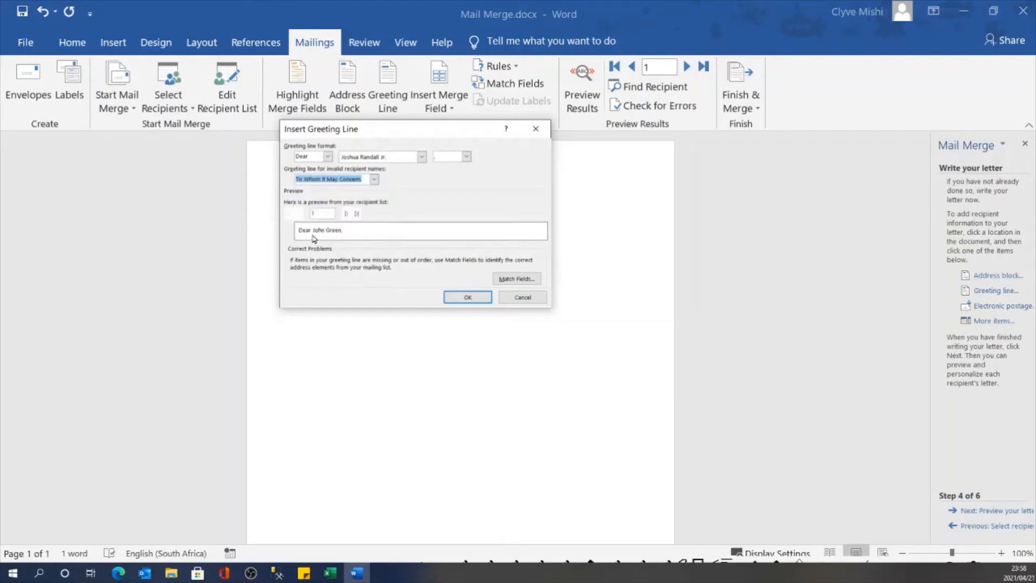
click(468, 297)
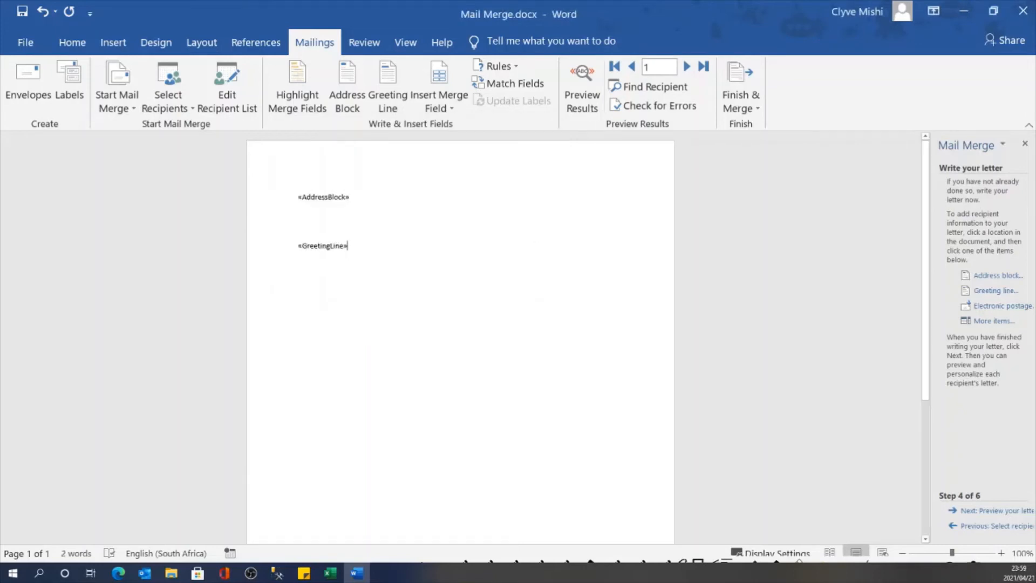
Step: Add the line "Your Semester Mark is :" below the greeting line, followed by the Mark merge field
key(Return)
key(Return)
text(Your)
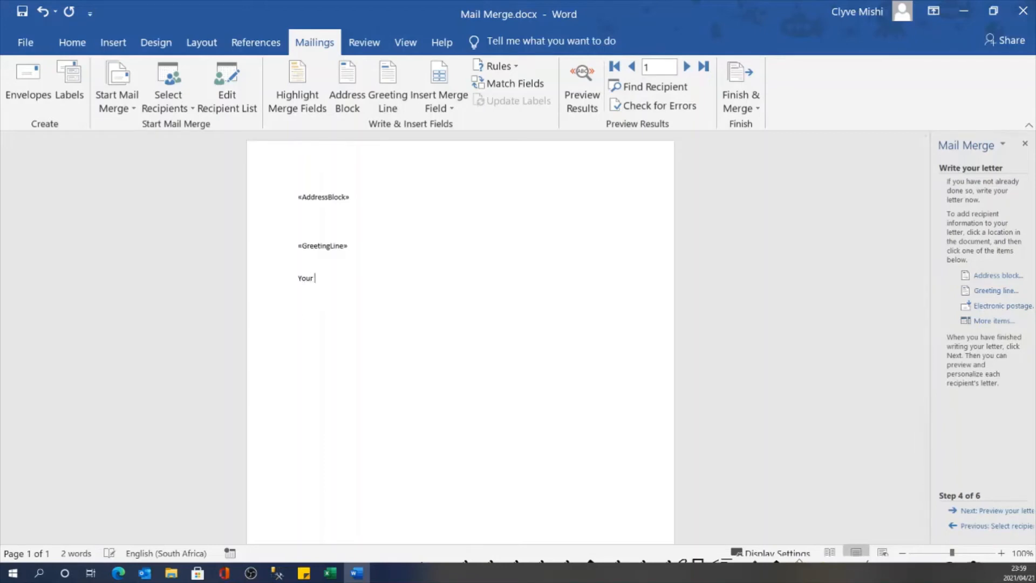
text( Semester Mark is )
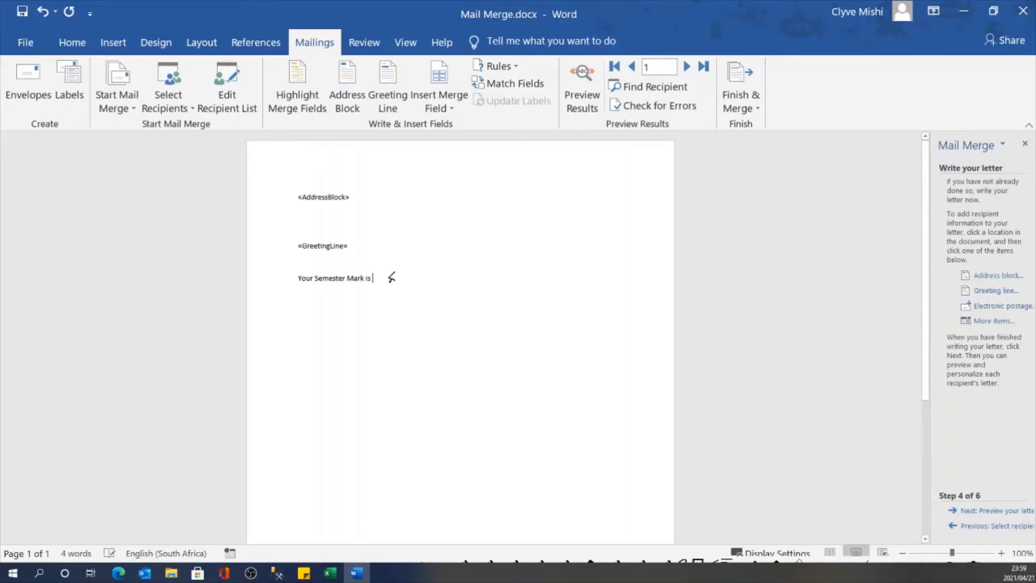
text(:)
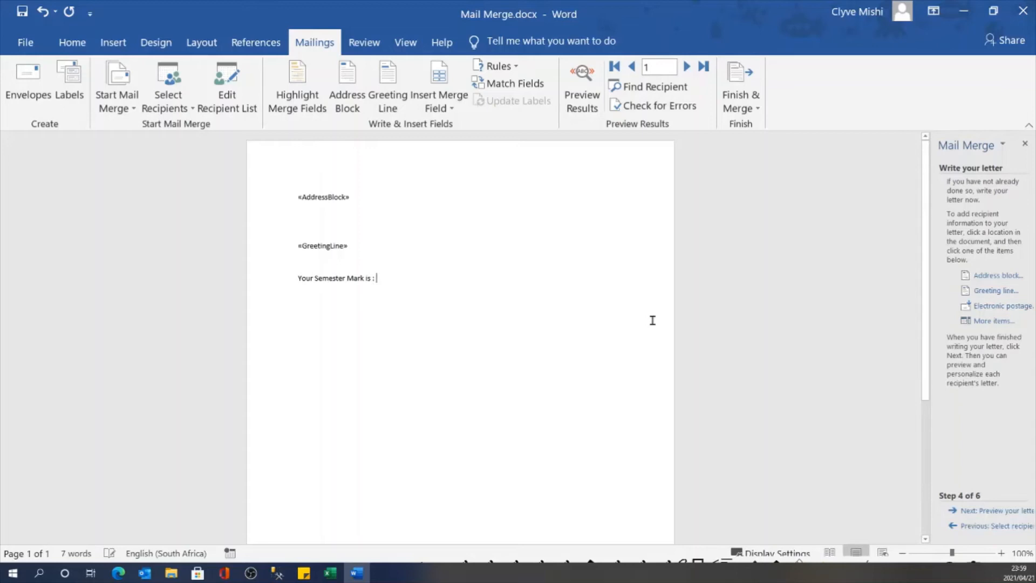
click(998, 322)
click(347, 196)
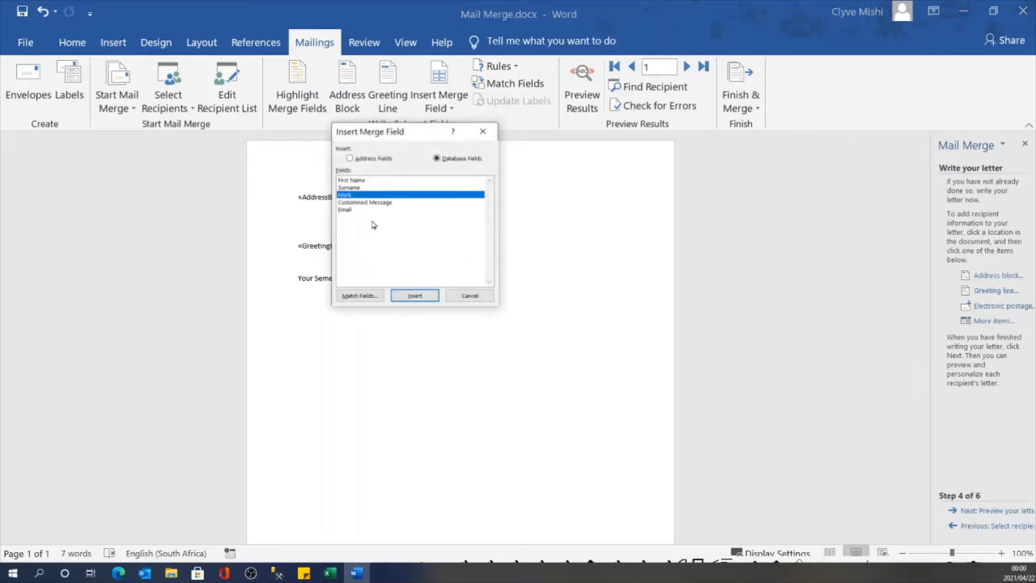
click(415, 295)
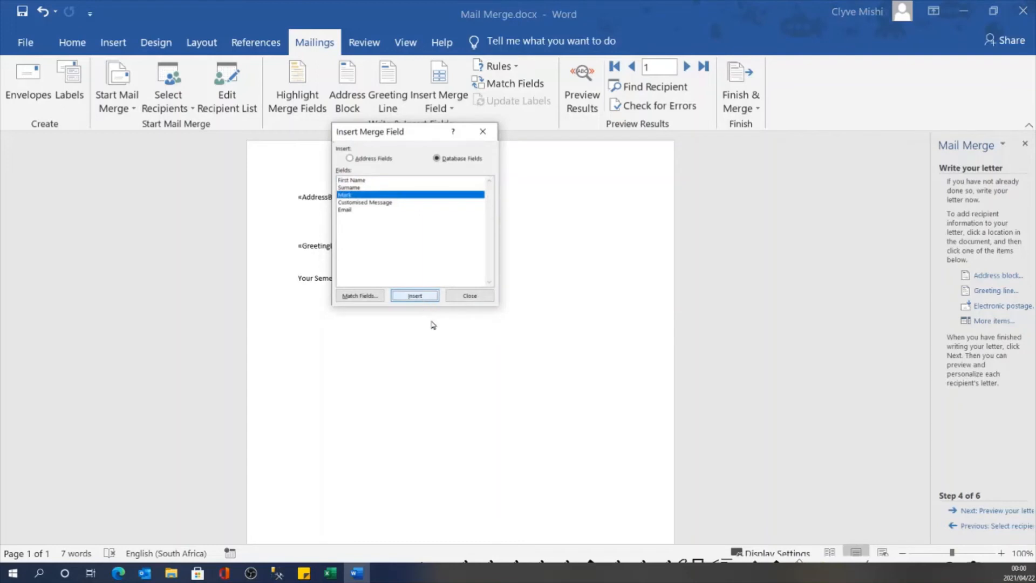
click(469, 295)
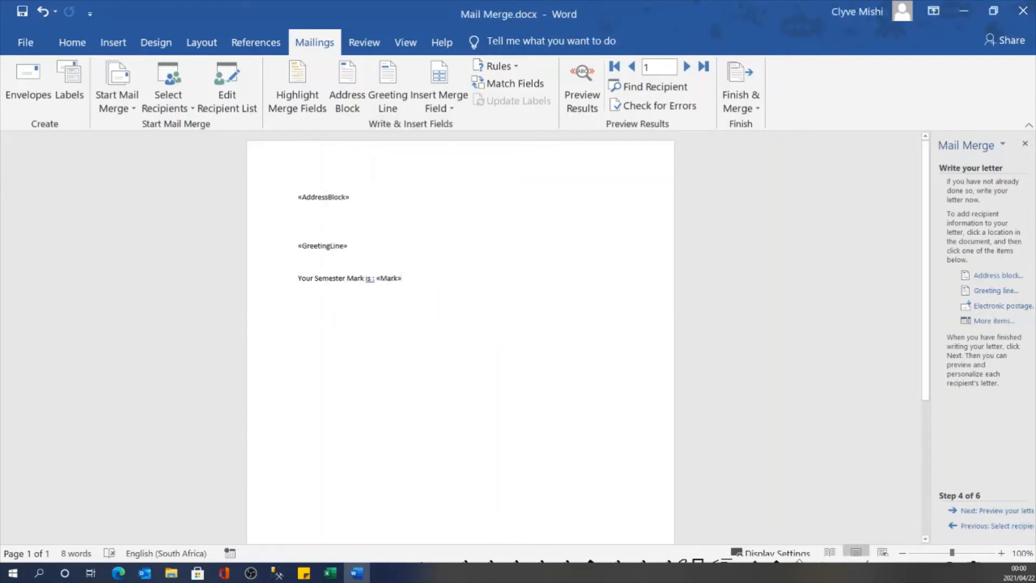
Step: Insert the Customised Message merge field on a new line below the semester mark sentence
key(Return)
click(993, 320)
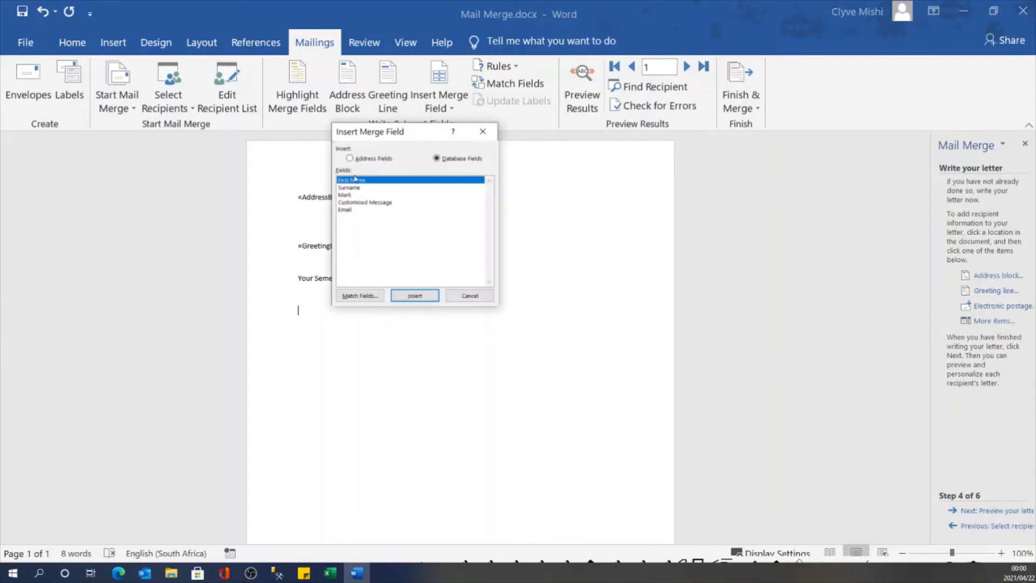
click(356, 202)
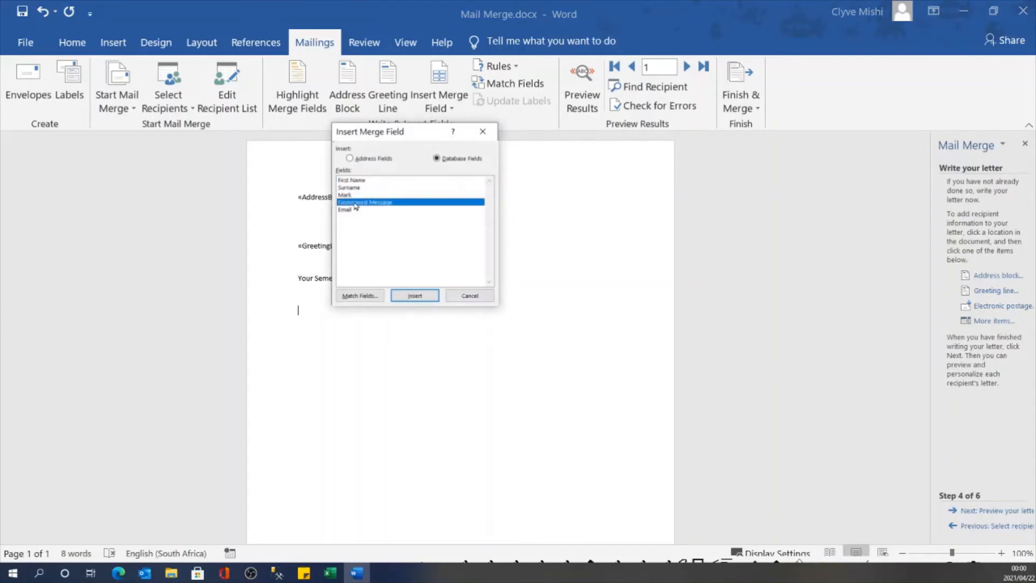
click(426, 300)
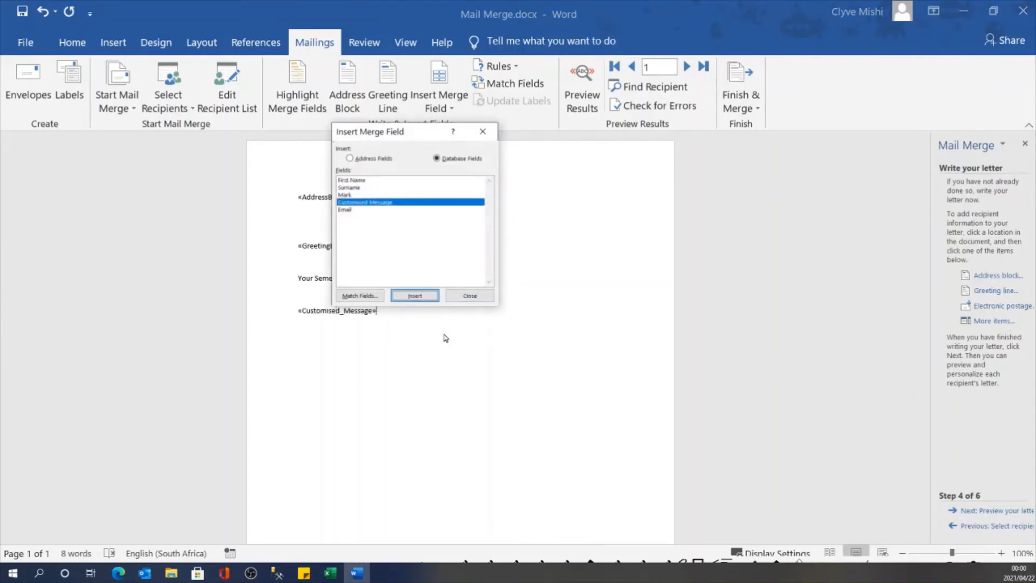
click(469, 296)
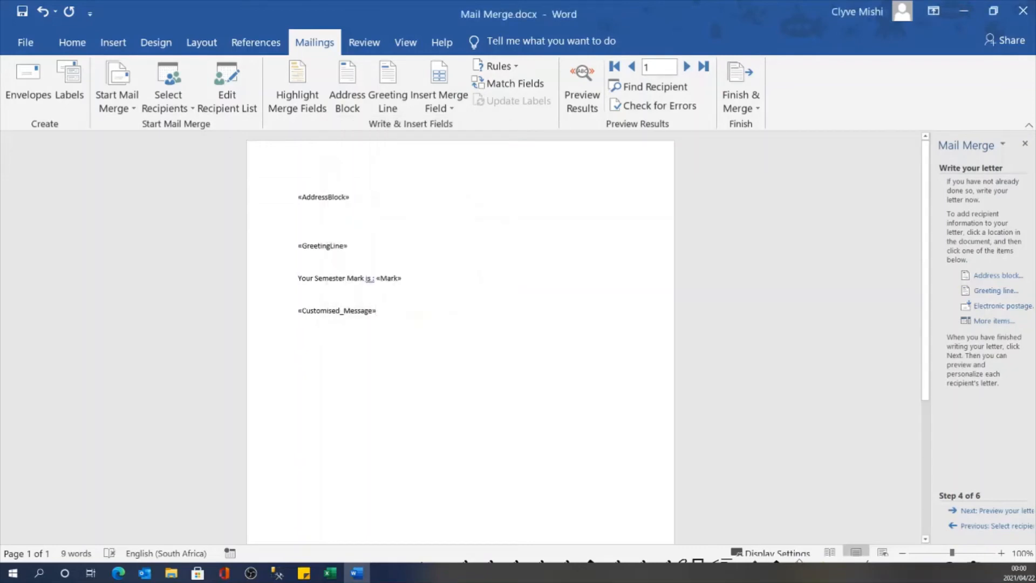
Step: Close the letter with "Best regards" and the sender's first name, and preview the merged letters up to recipient 2
key(Return)
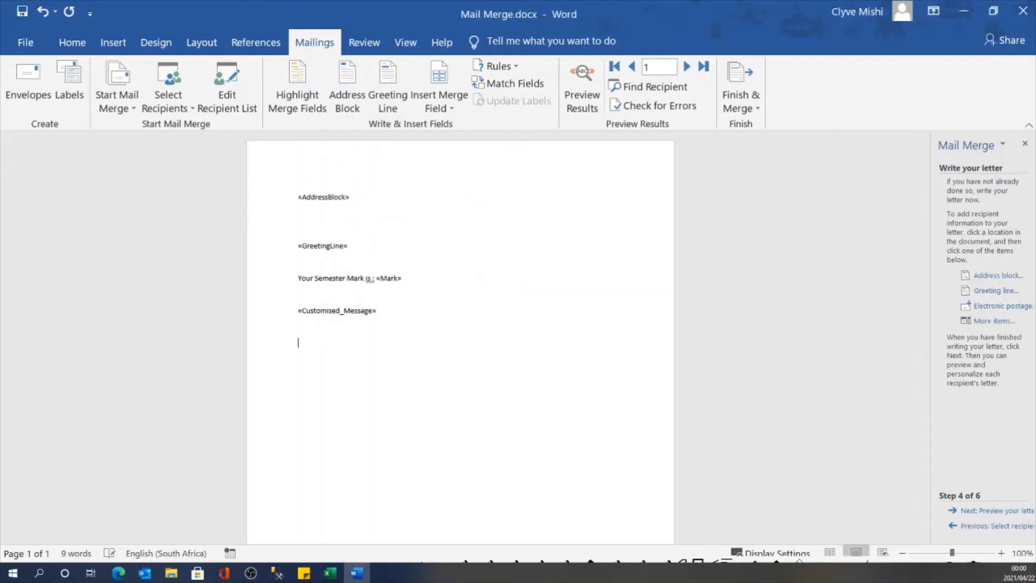
text(Best)
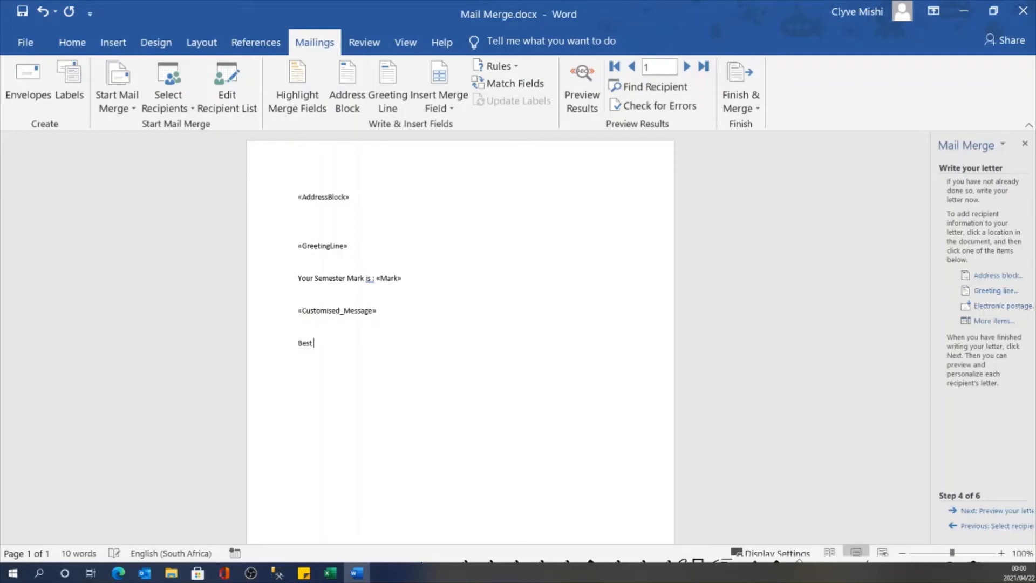
text( regards)
key(Return)
text(CLyve)
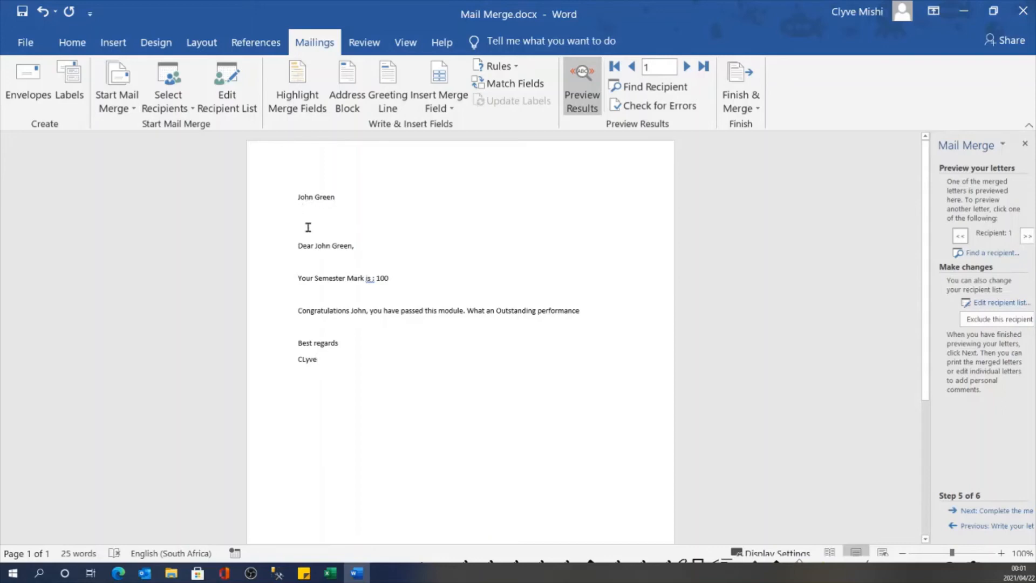
click(687, 67)
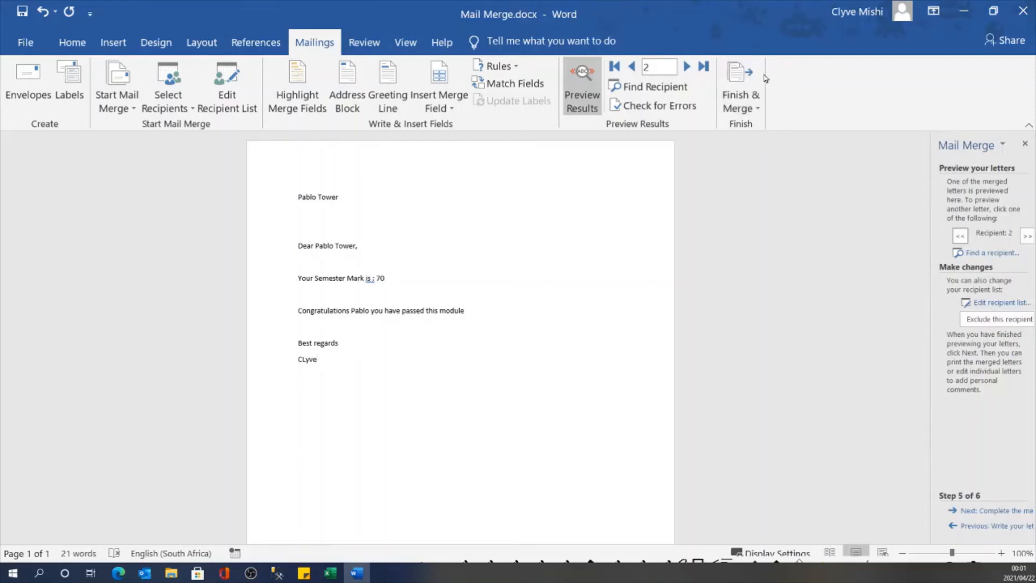
Step: Send all merged letters as HTML e-mail messages to the addresses in the Email field, with the subject line "Semester Results"
click(758, 110)
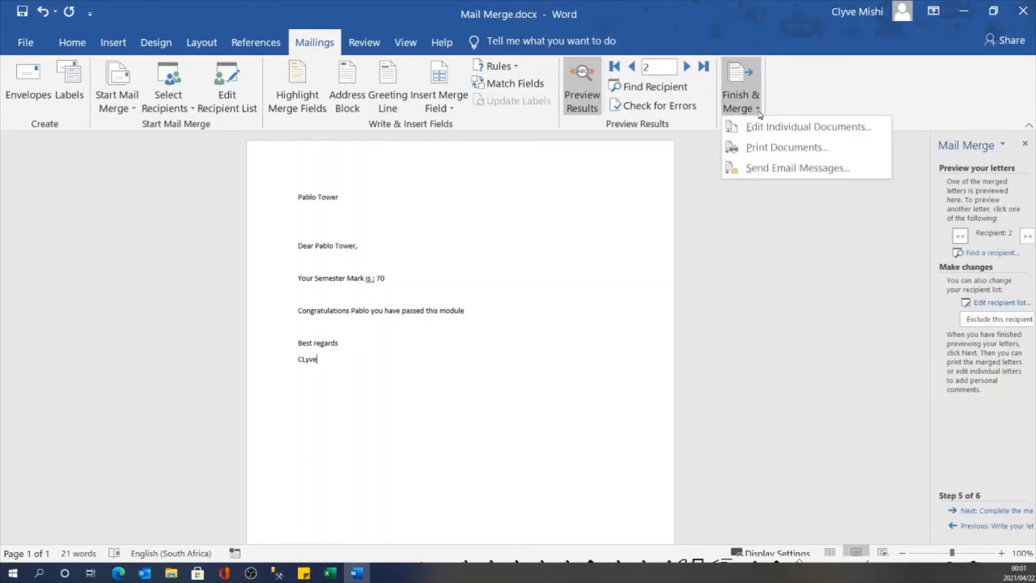
click(772, 169)
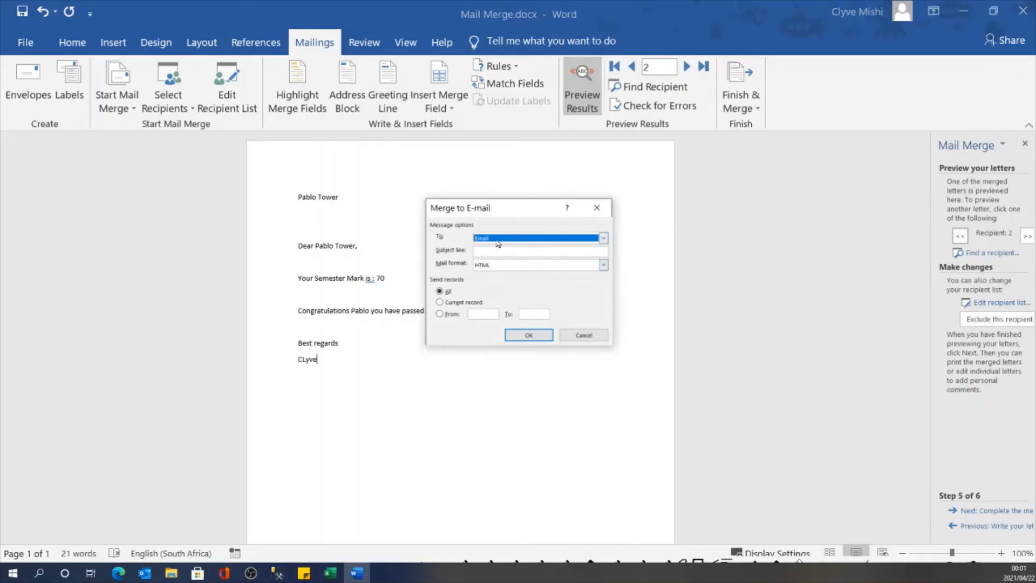
click(603, 239)
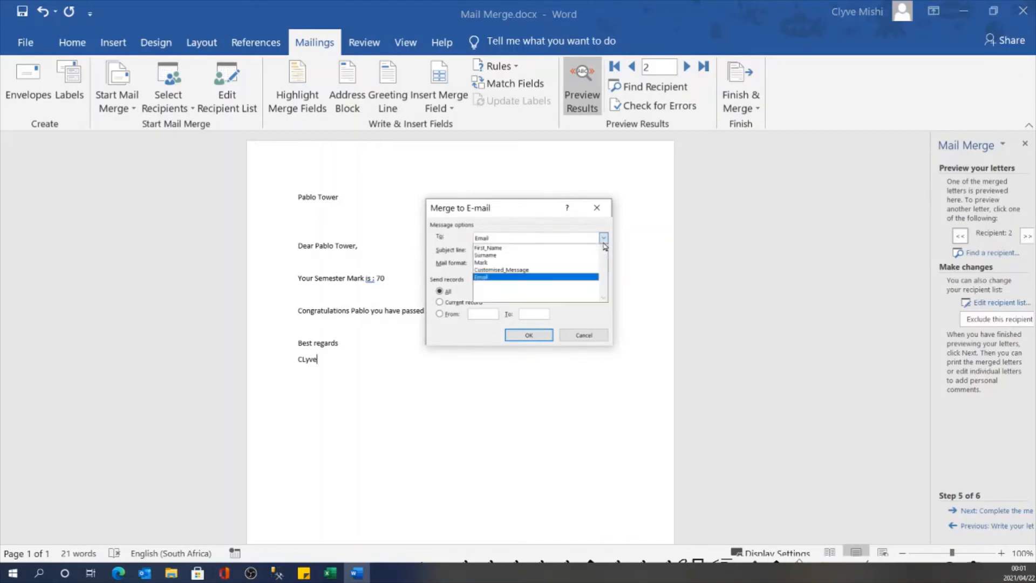
click(492, 278)
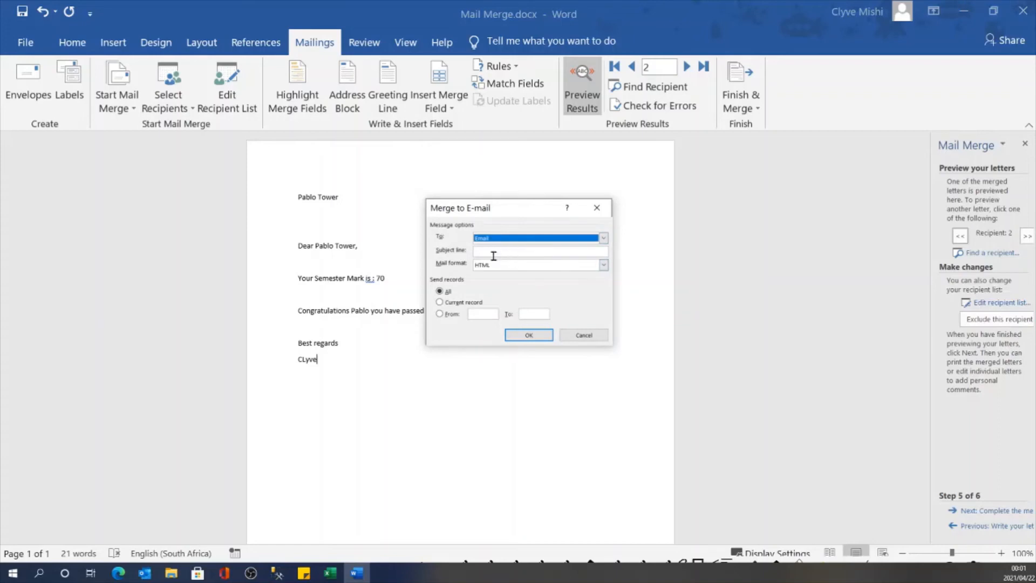
key(Tab)
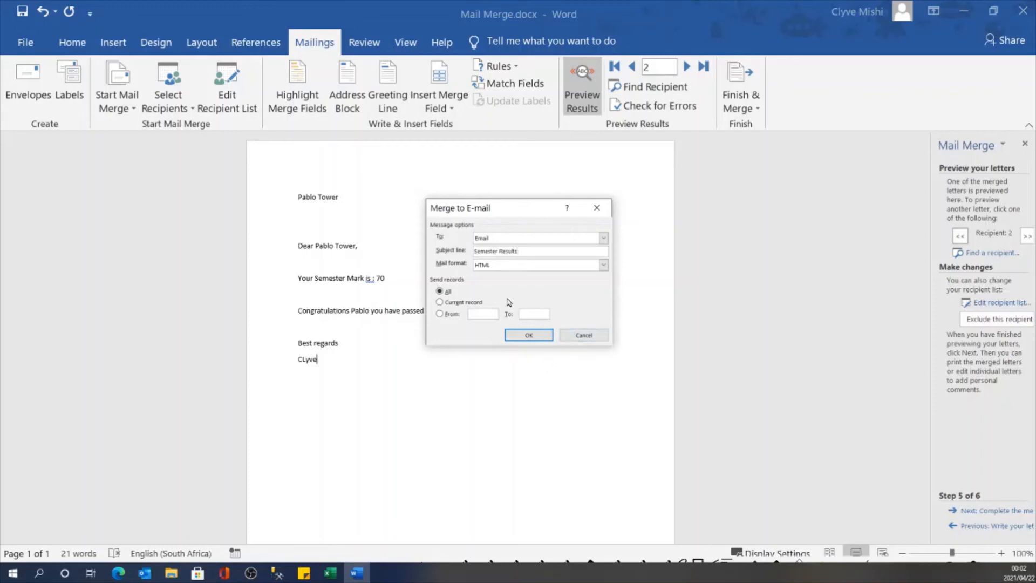
click(604, 265)
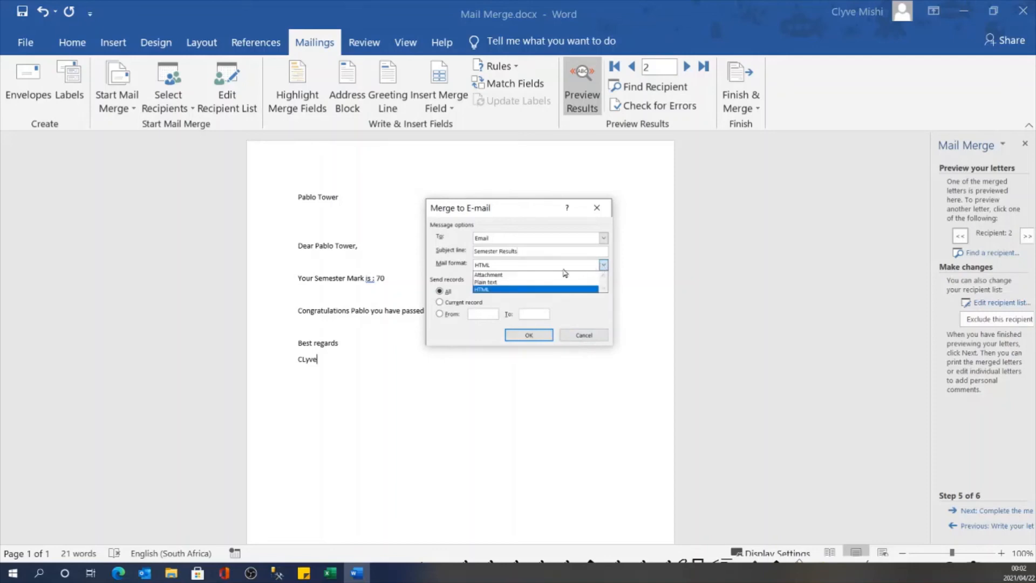
click(491, 290)
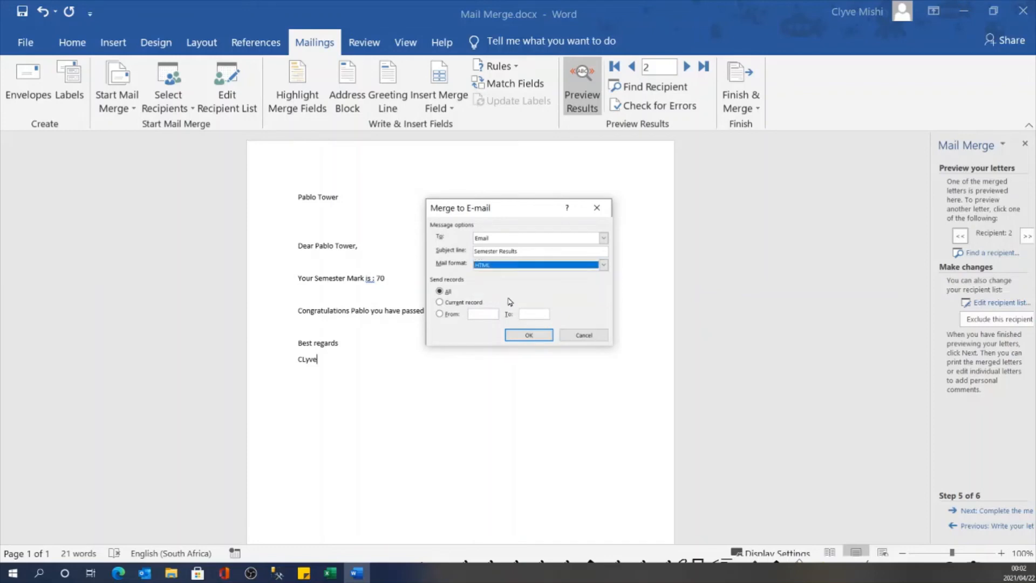
click(529, 335)
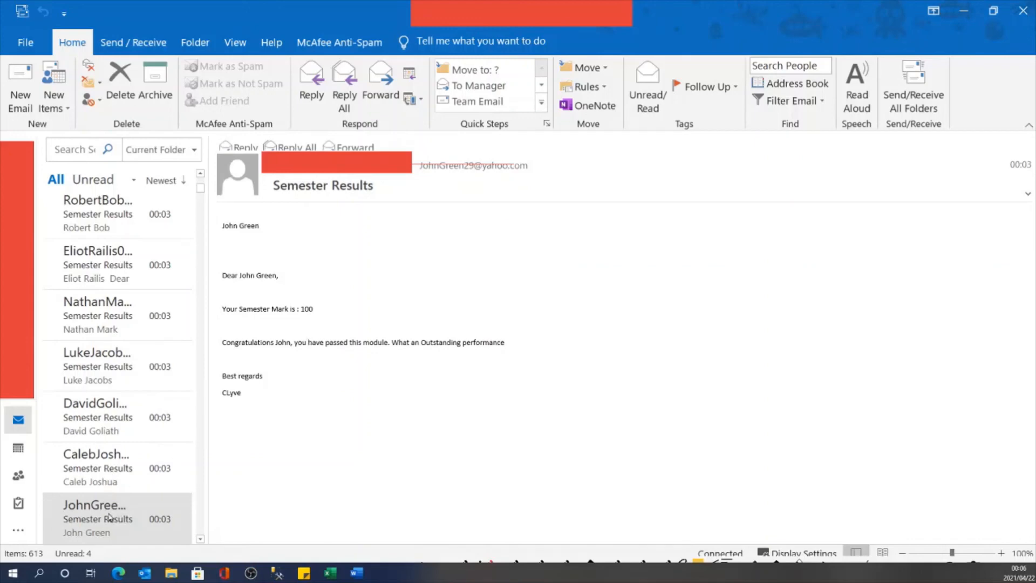
Step: Review the sent Semester Results messages in Outlook one by one, from the second-oldest student message up to the newest
click(123, 480)
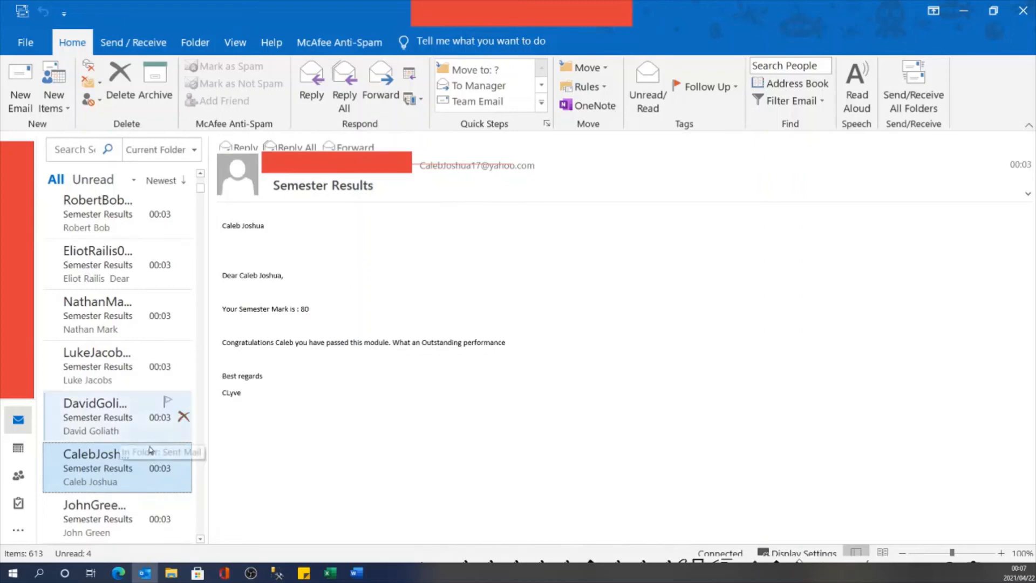
key(Up)
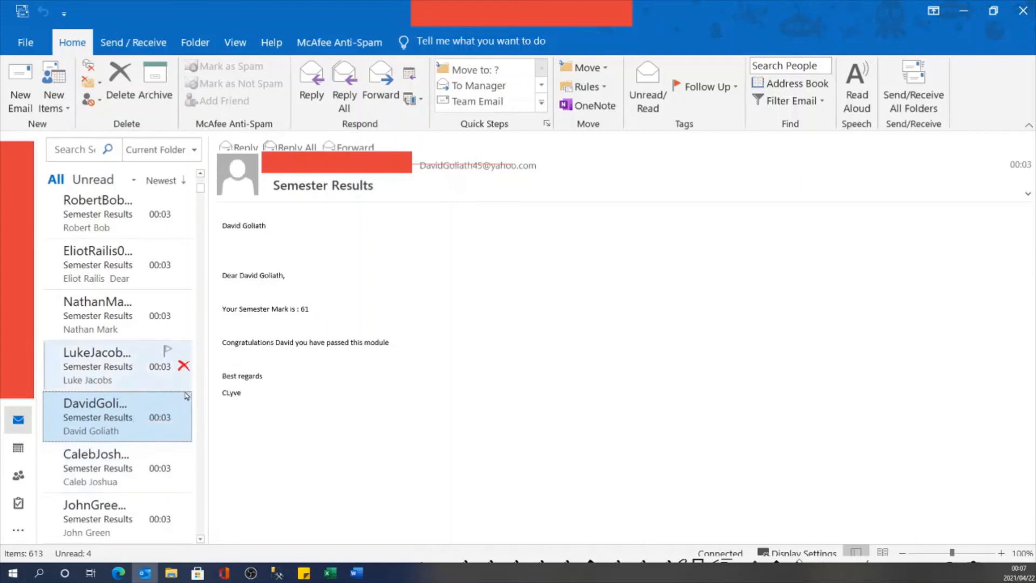
key(Up)
key(Up)
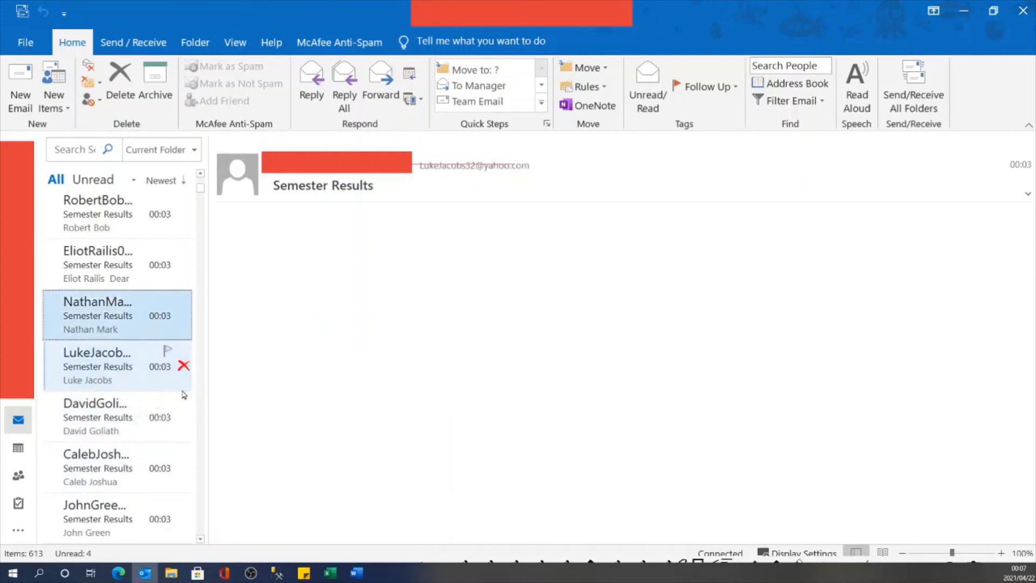
key(Up)
key(Up)
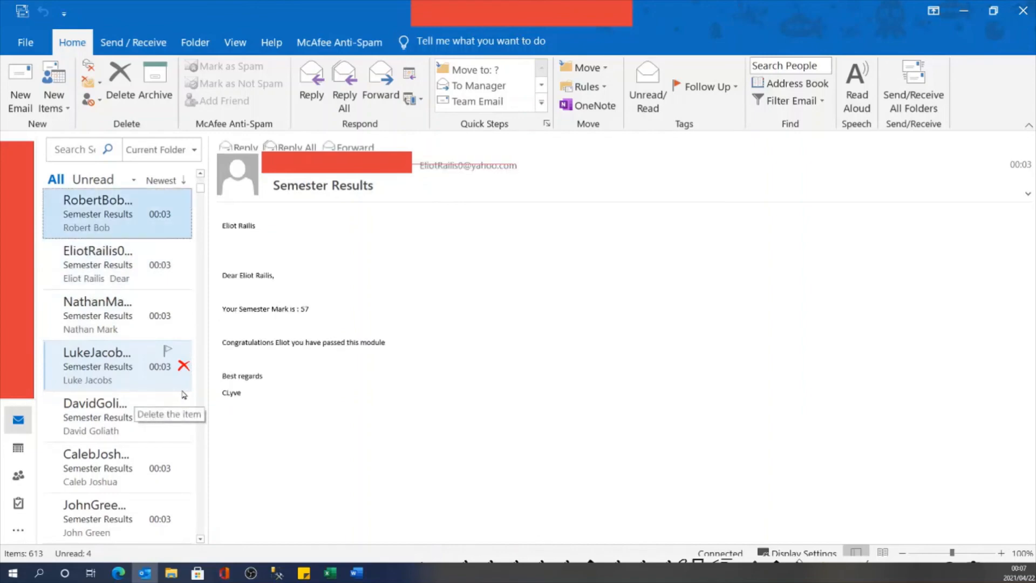